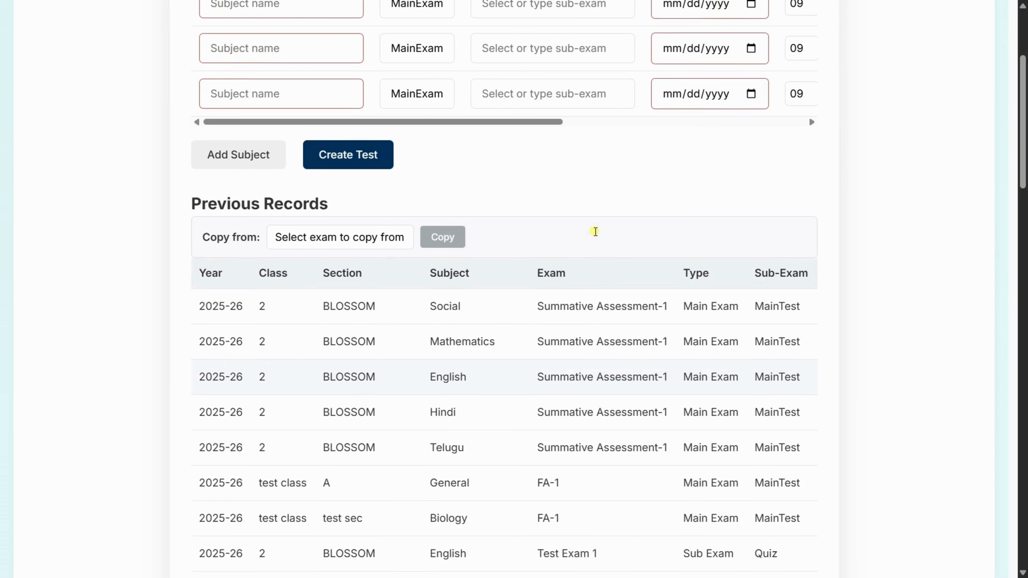
- Enter Summative Assessment-2 as the custom exam name for class 2, section BLOSSOM
scroll(595, 232, up, 1)
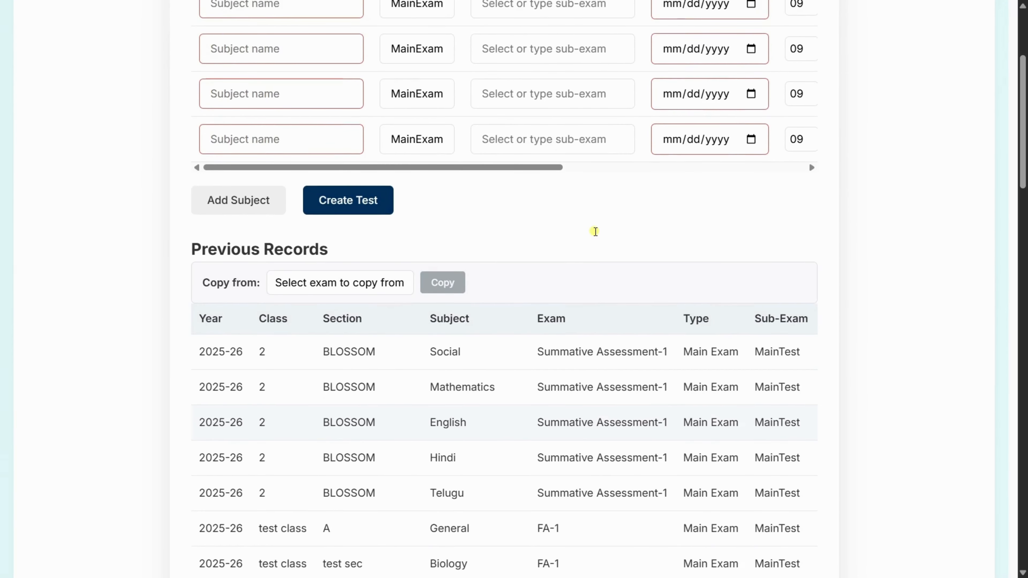
scroll(595, 232, up, 1)
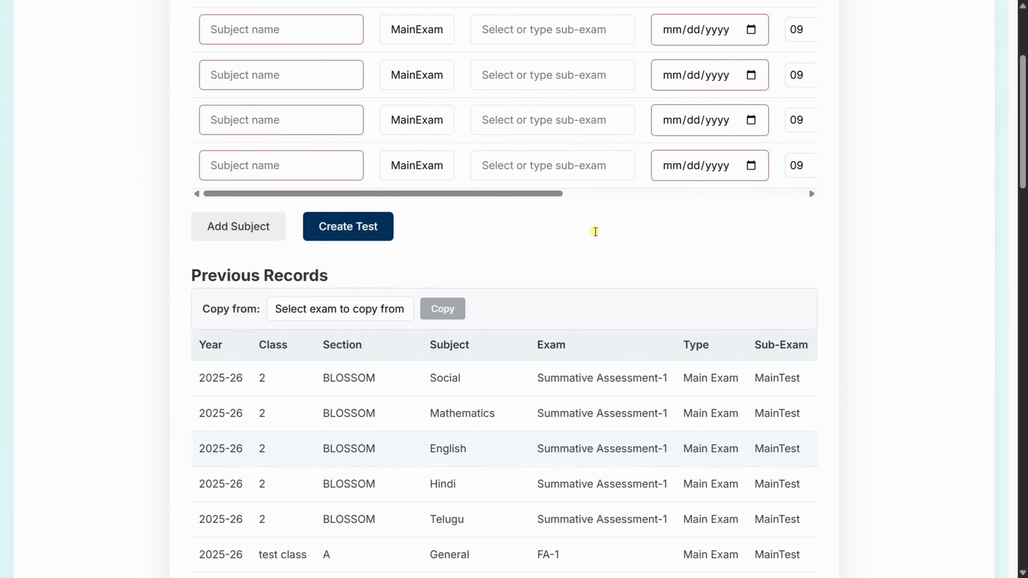
scroll(595, 231, up, 1)
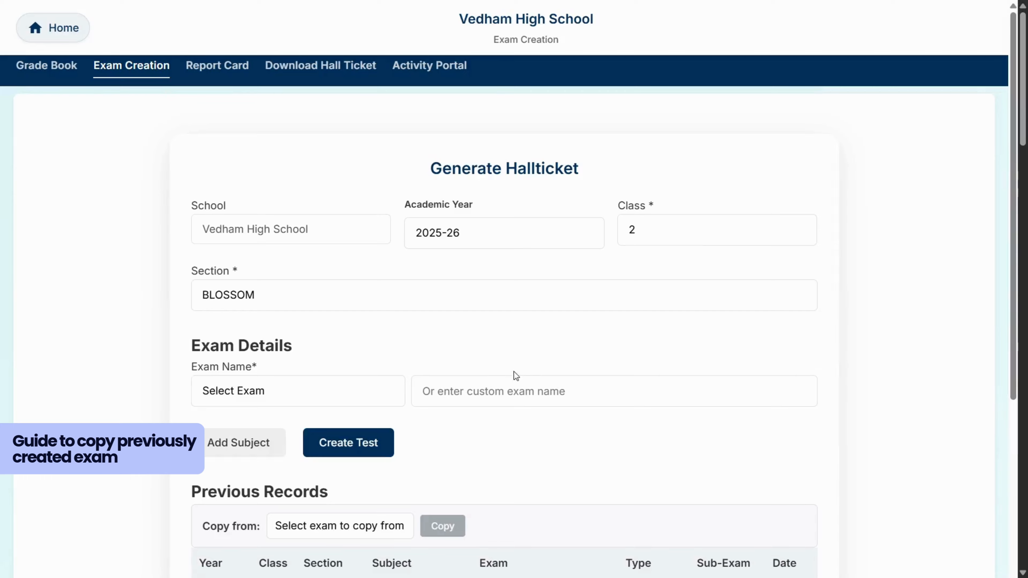
click(493, 388)
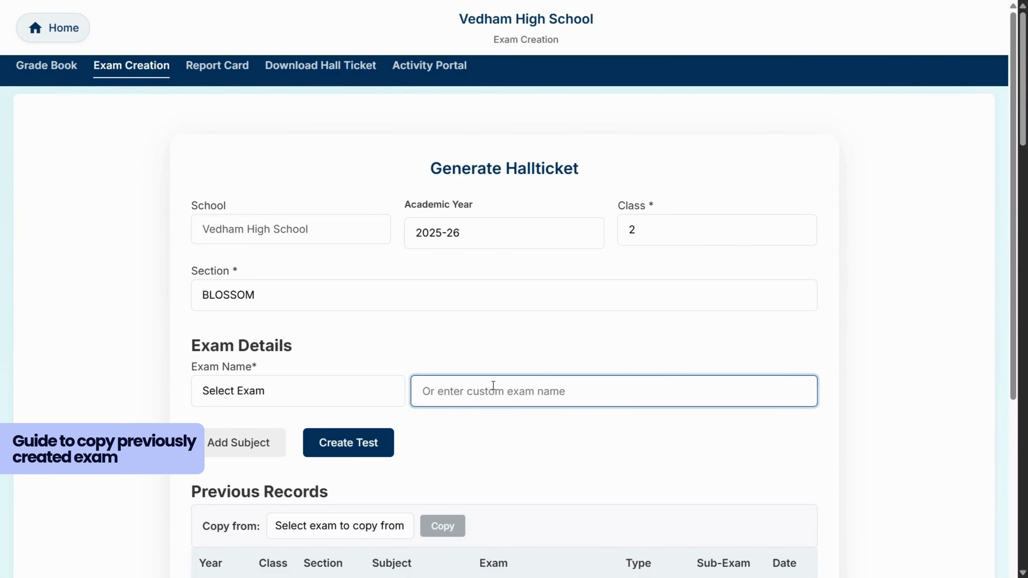
text(Summative)
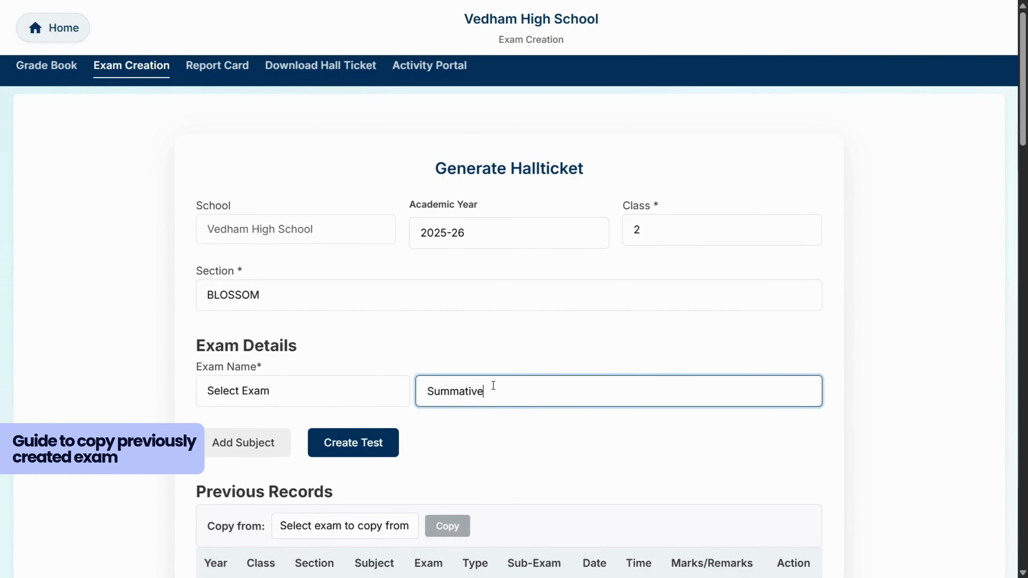
text( Assessment-2)
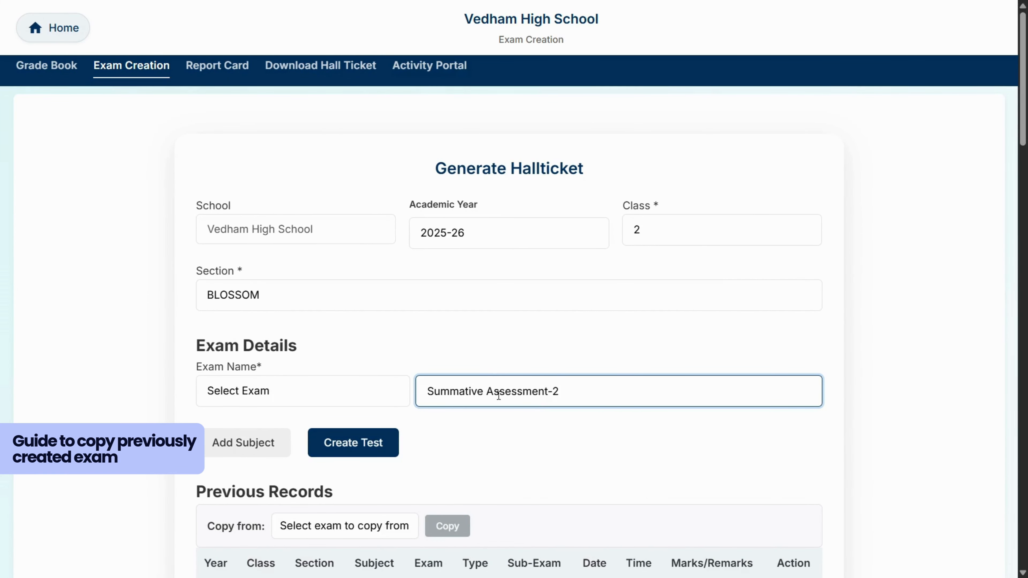
click(517, 460)
- Copy the subject rows of the previous exam Summative Assessment-1 into the new exam and check their dates, times and marks
scroll(517, 459, down, 3)
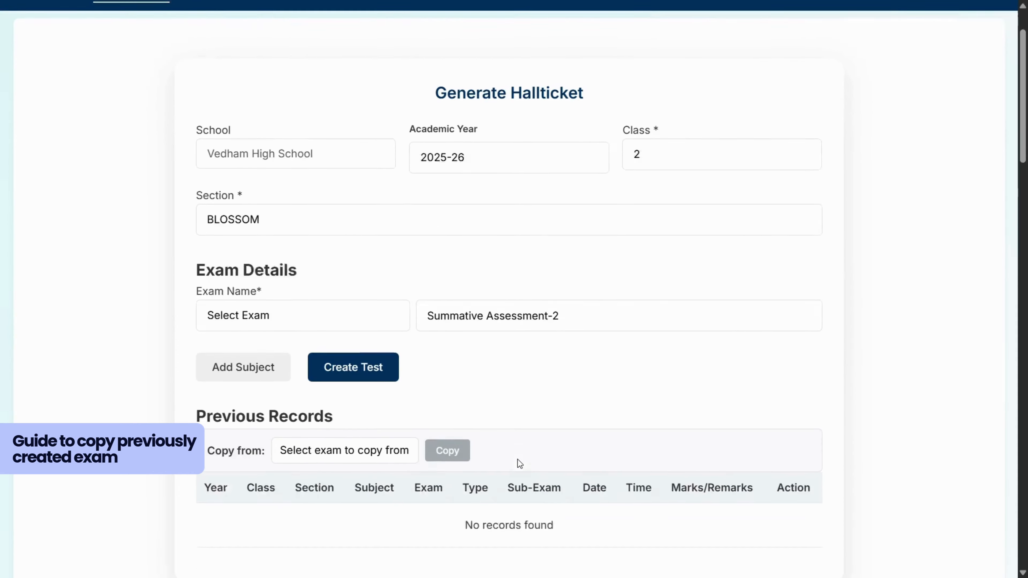
click(342, 437)
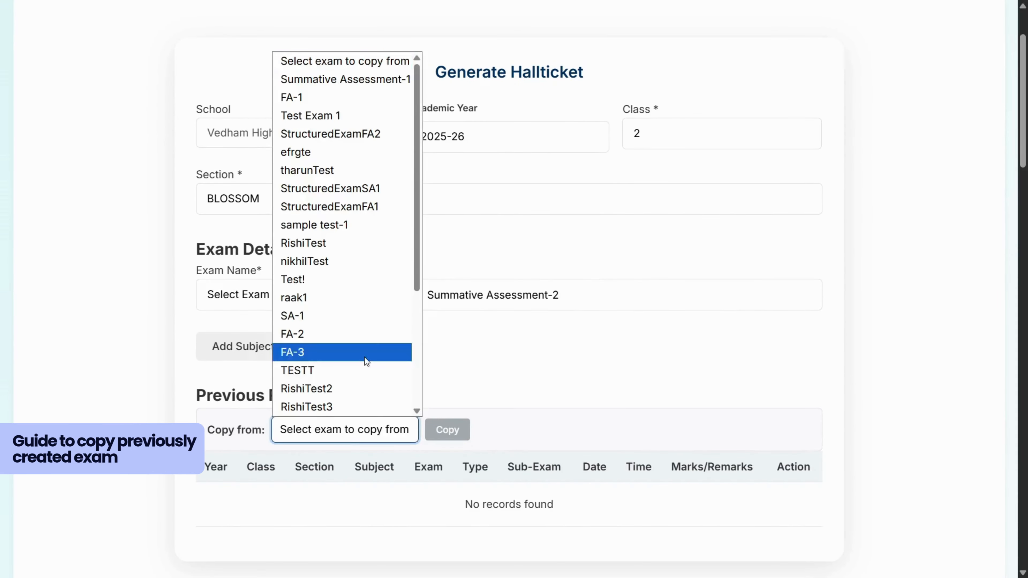
click(345, 81)
scroll(424, 393, down, 1)
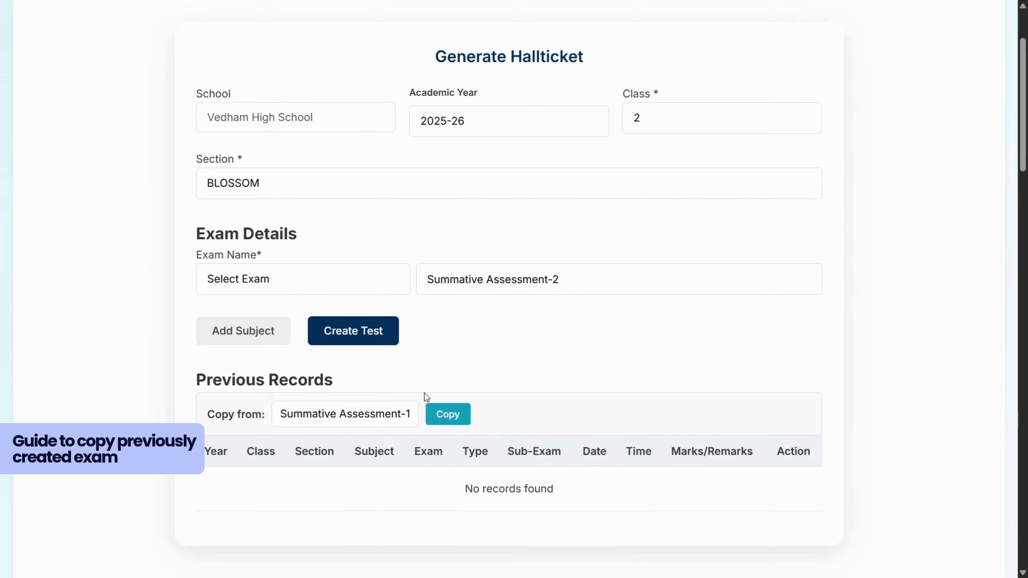
click(445, 393)
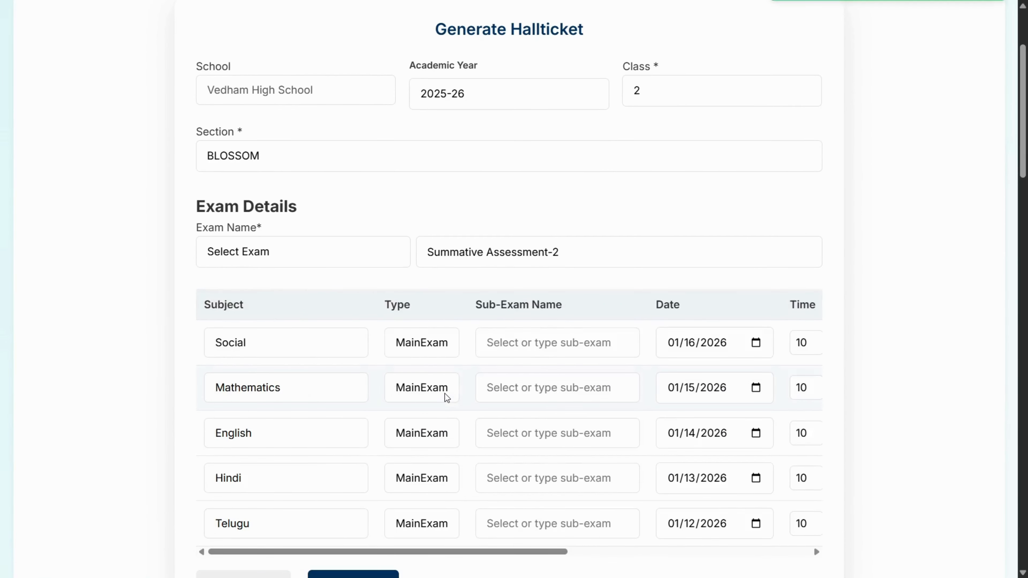
scroll(441, 377, down, 1)
scroll(576, 458, right, 3)
scroll(576, 459, right, 5)
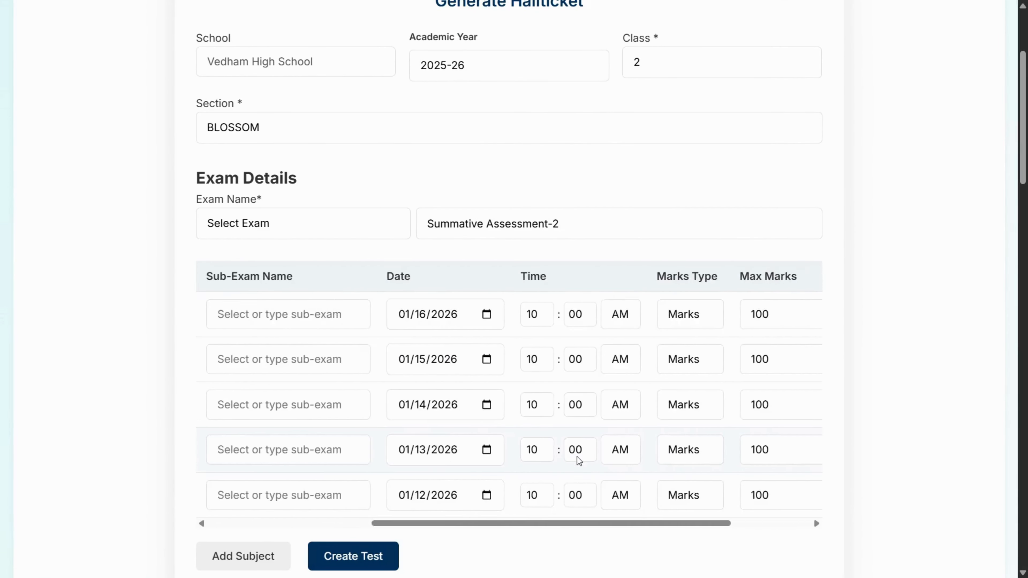
scroll(566, 405, left, 2)
scroll(403, 474, down, 1)
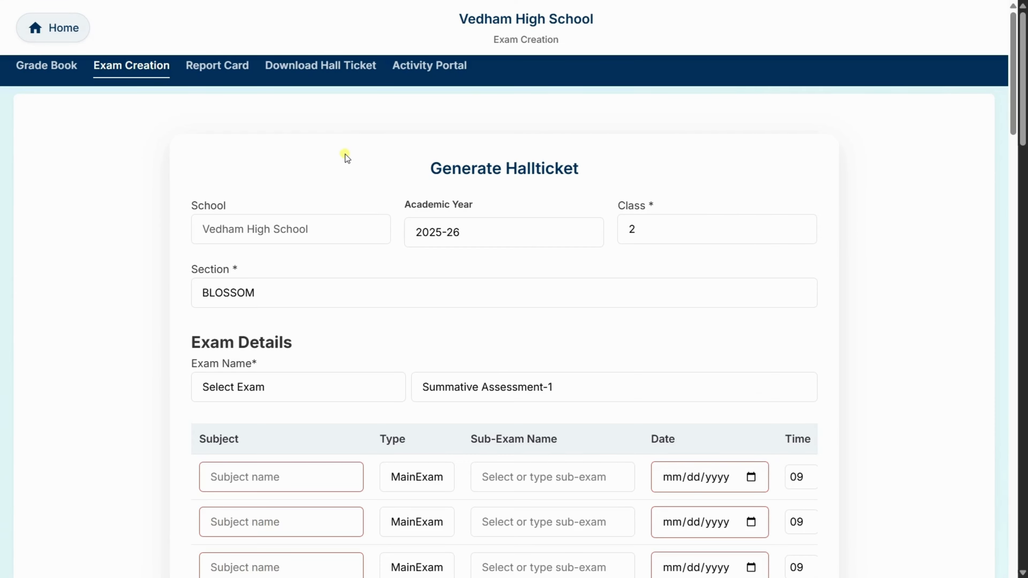
- On the Download Hall Ticket page, select class 2 and section BLOSSOM for academic year 2025–26
click(298, 71)
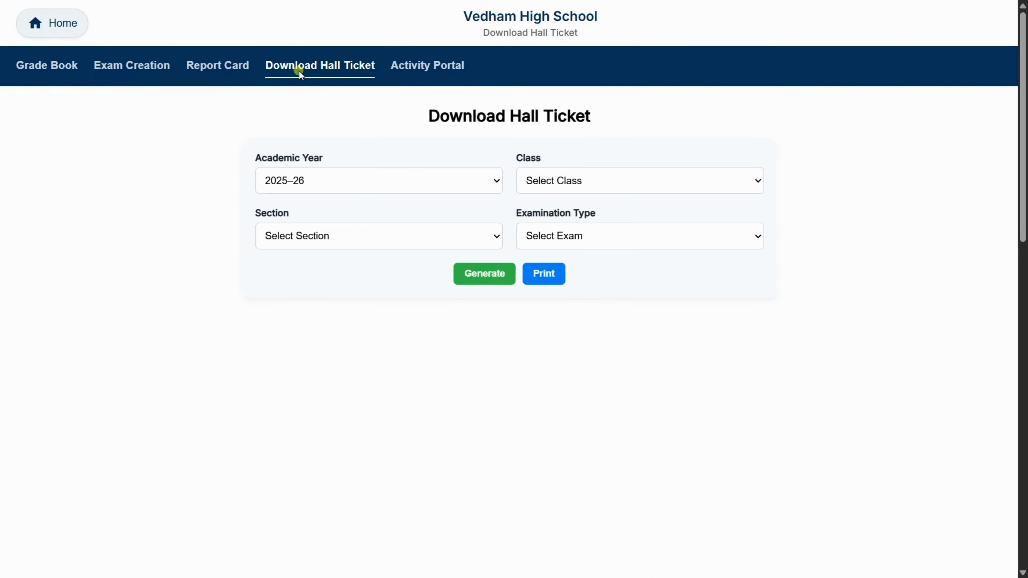
click(421, 190)
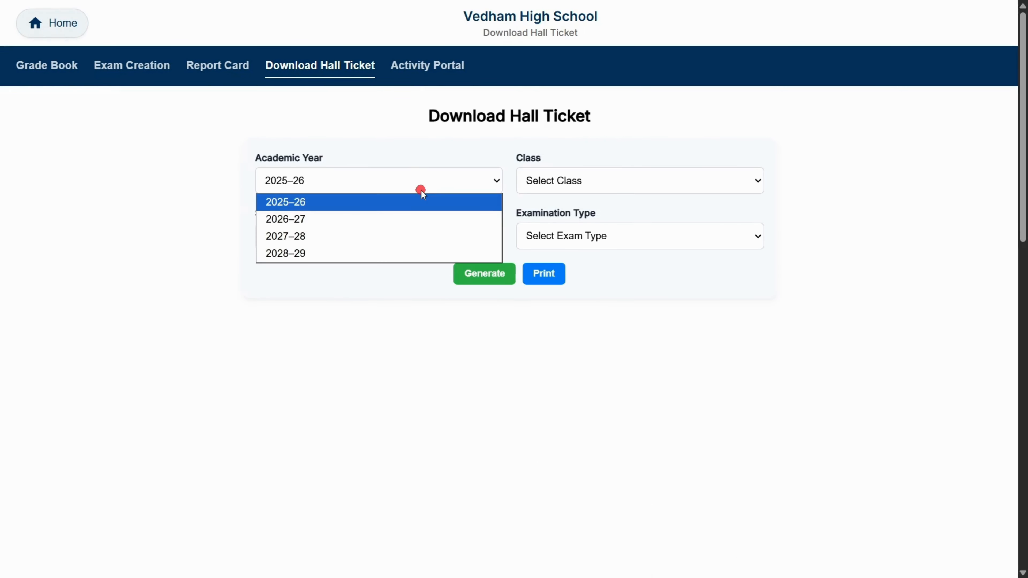
click(421, 190)
click(557, 179)
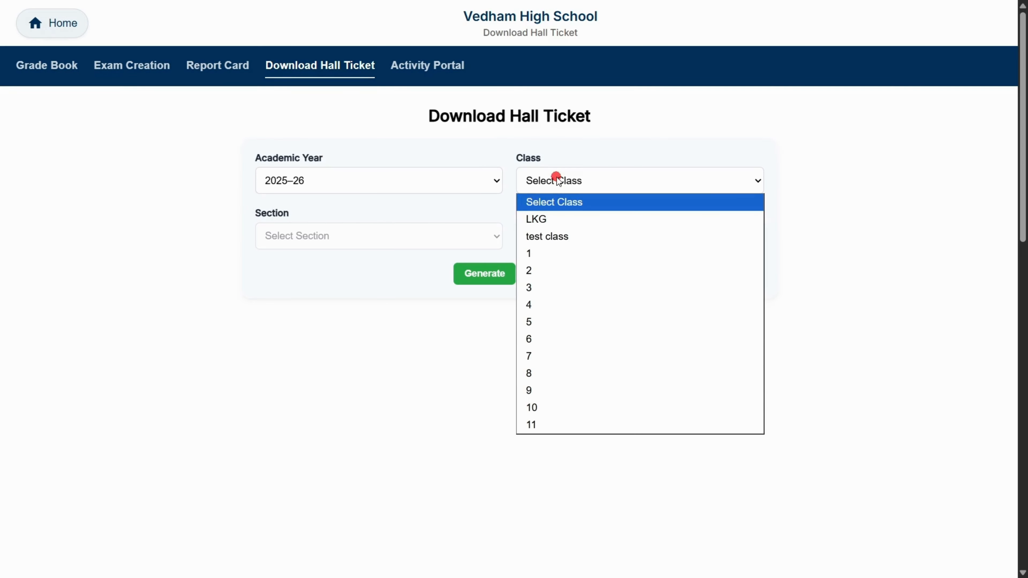
click(554, 270)
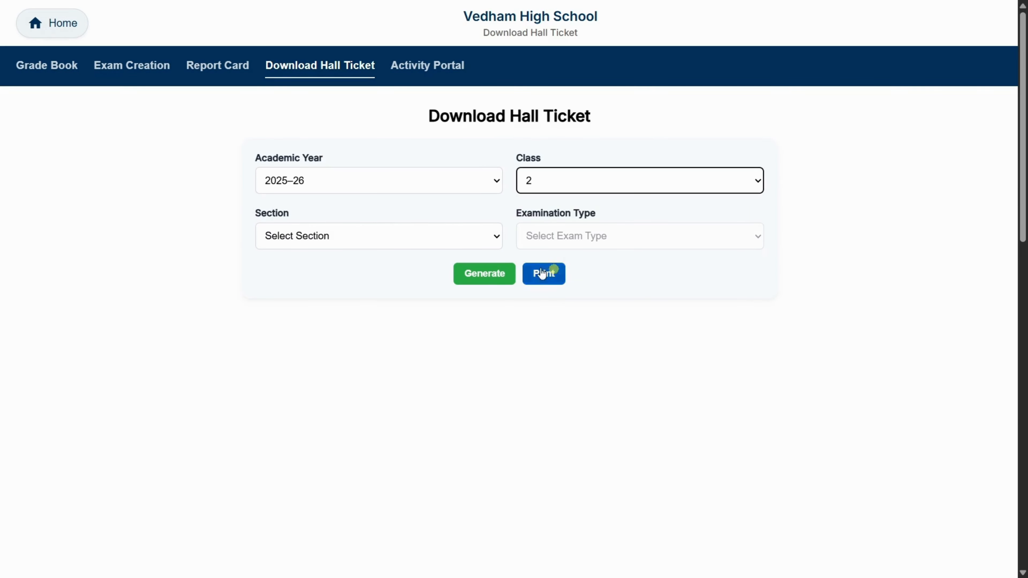
click(406, 234)
click(317, 274)
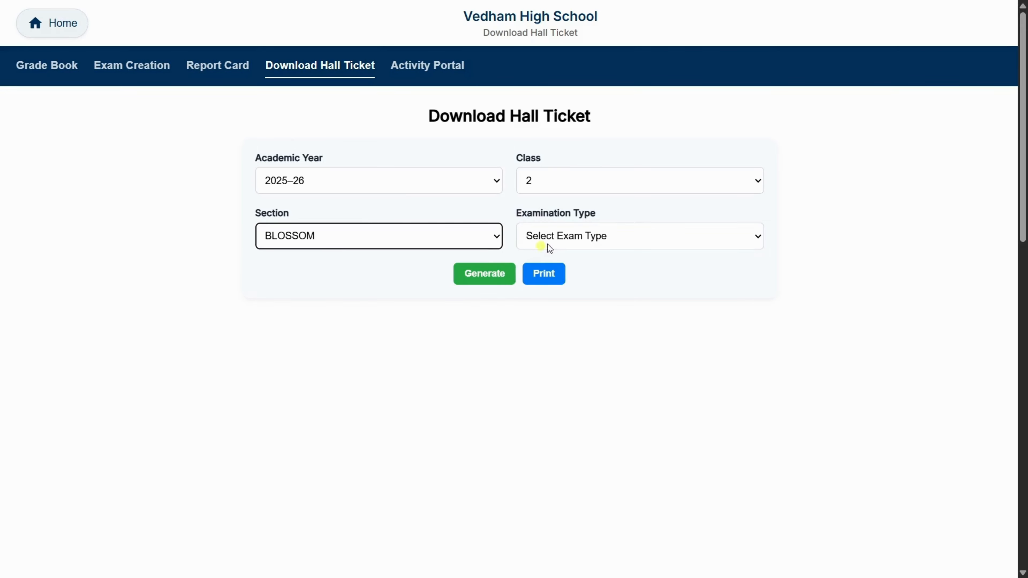
- Choose Summative Assessment-1 as the examination type and generate the hall tickets
click(600, 236)
scroll(576, 419, down, 3)
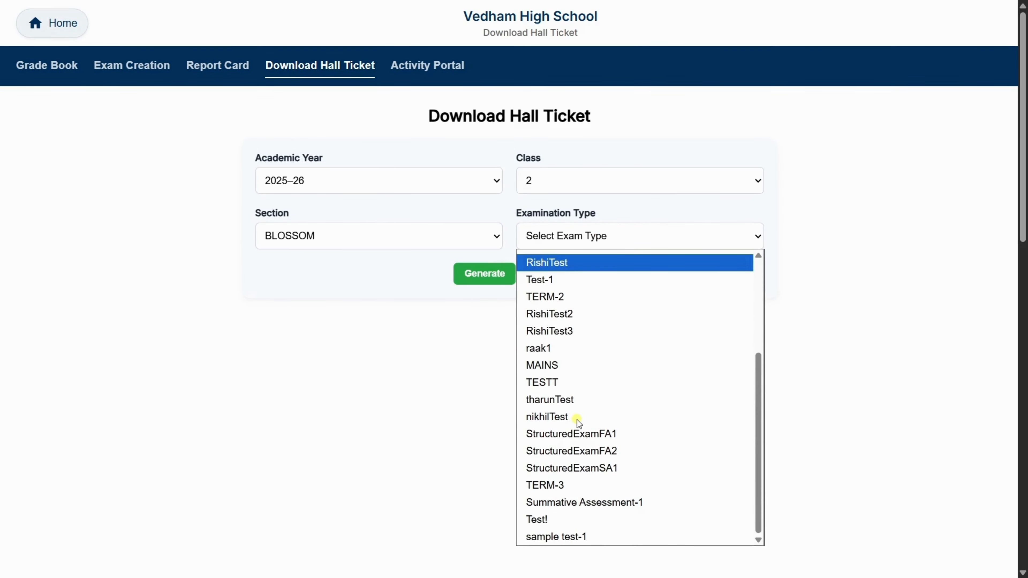
click(587, 502)
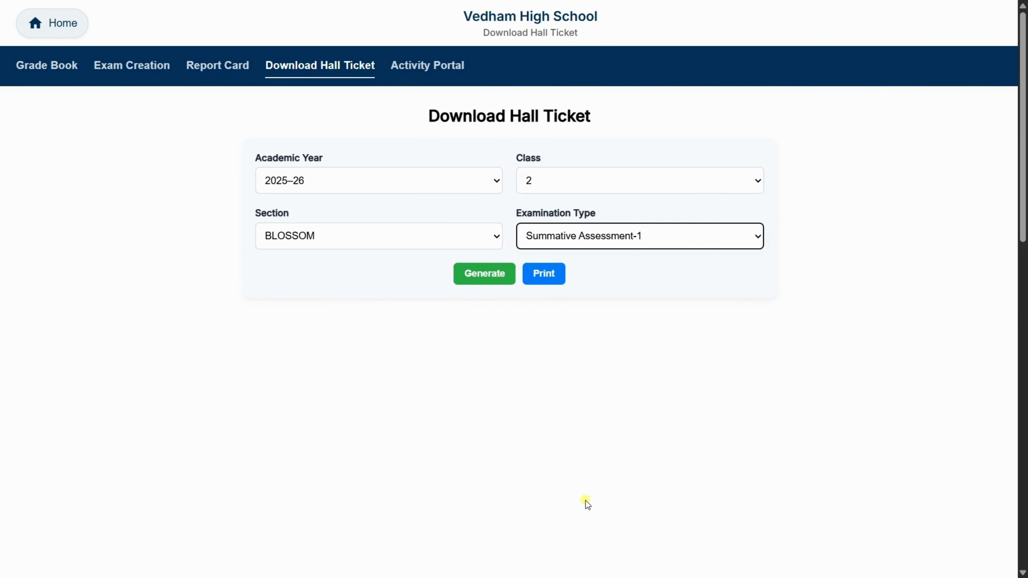
click(629, 358)
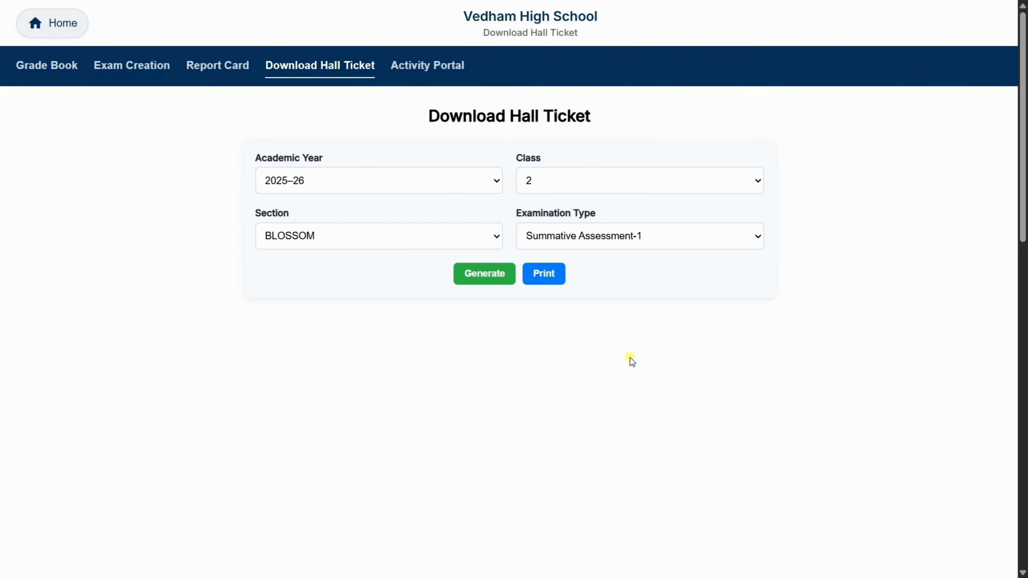
click(480, 274)
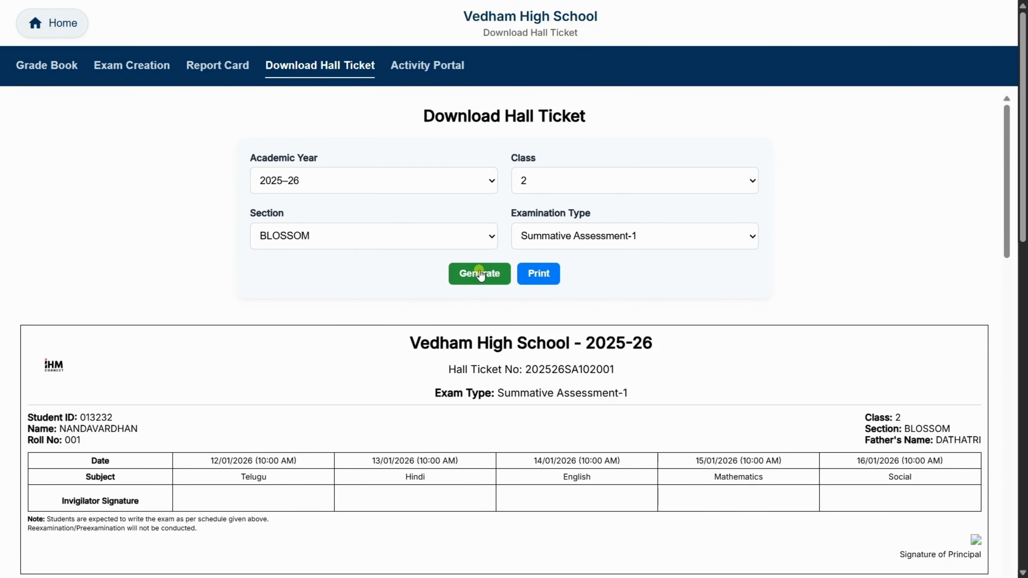
- Look through the generated hall tickets and their print preview, closing the preview without saving
scroll(390, 400, down, 3)
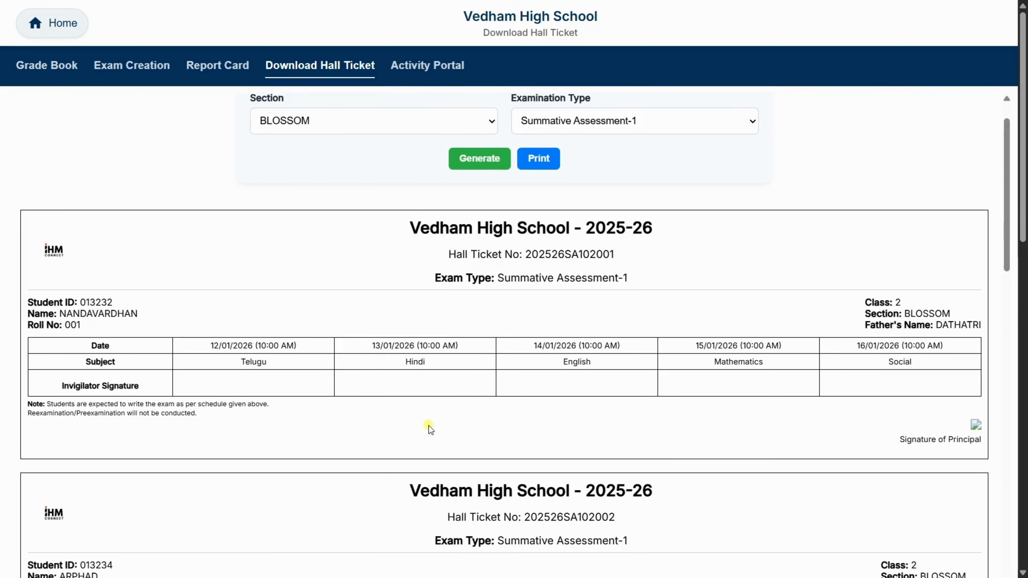
scroll(429, 425, down, 20)
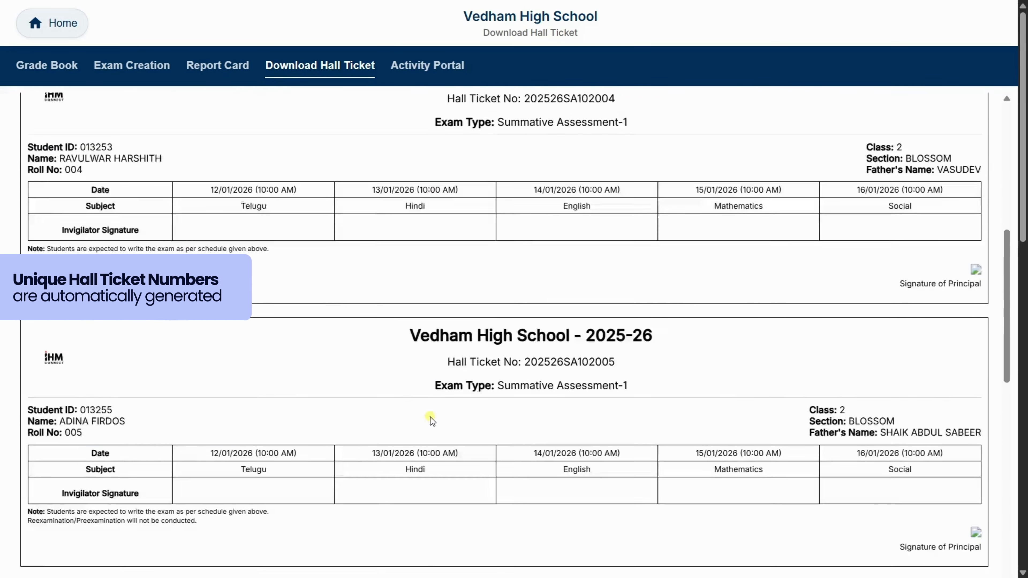
scroll(430, 417, down, 20)
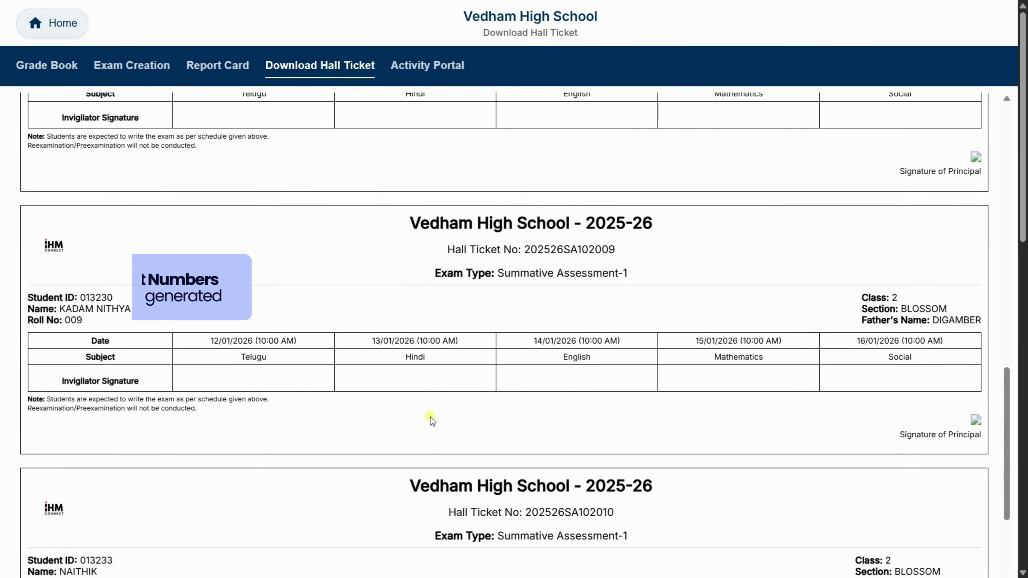
scroll(431, 417, up, 20)
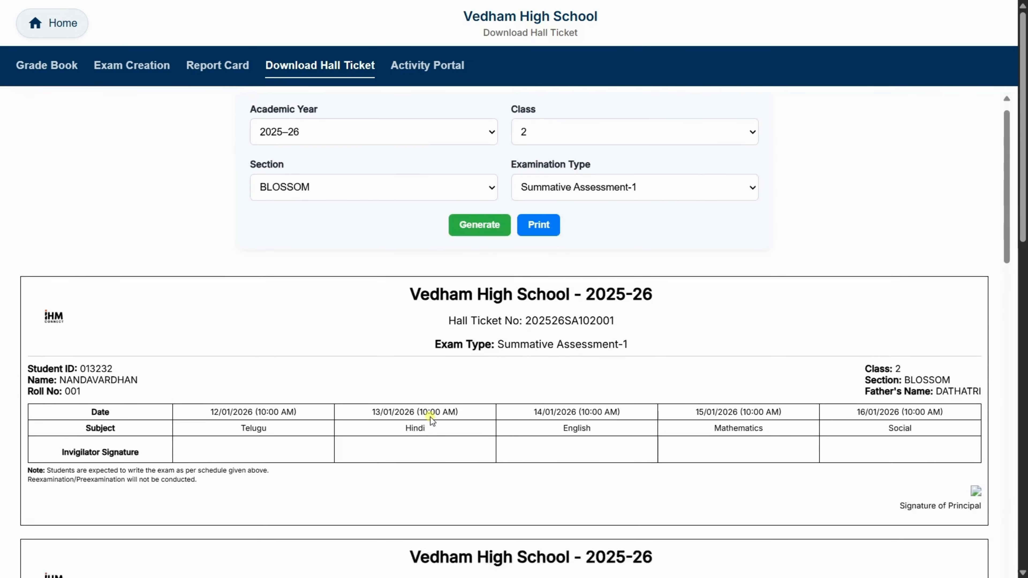
scroll(430, 417, up, 1)
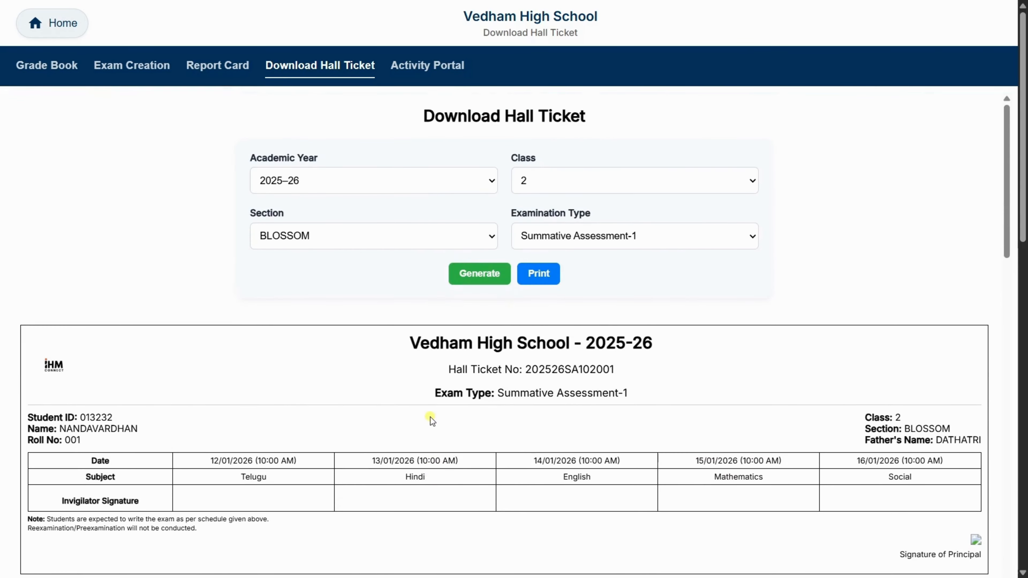
click(538, 278)
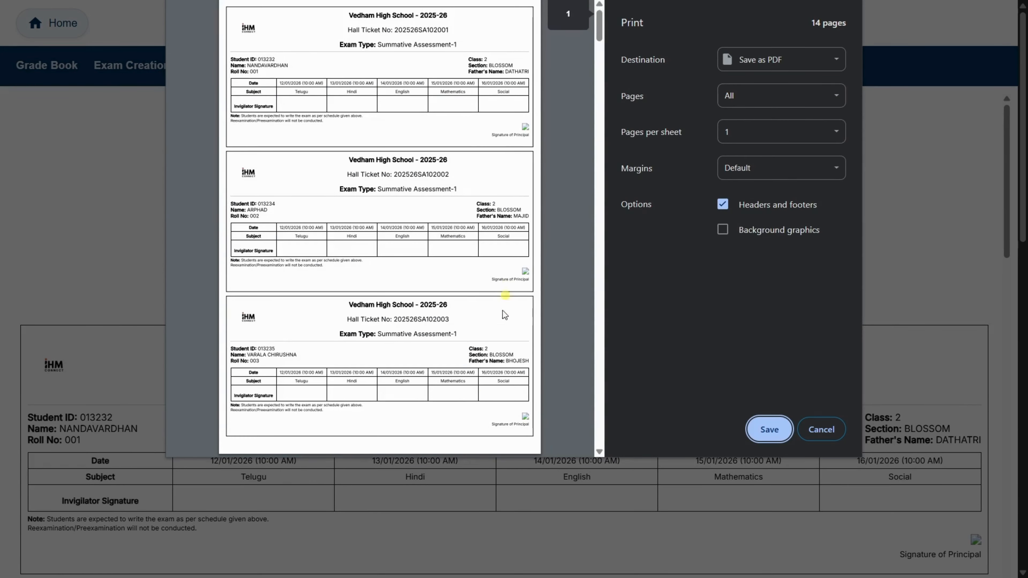
scroll(500, 320, down, 20)
scroll(499, 330, up, 20)
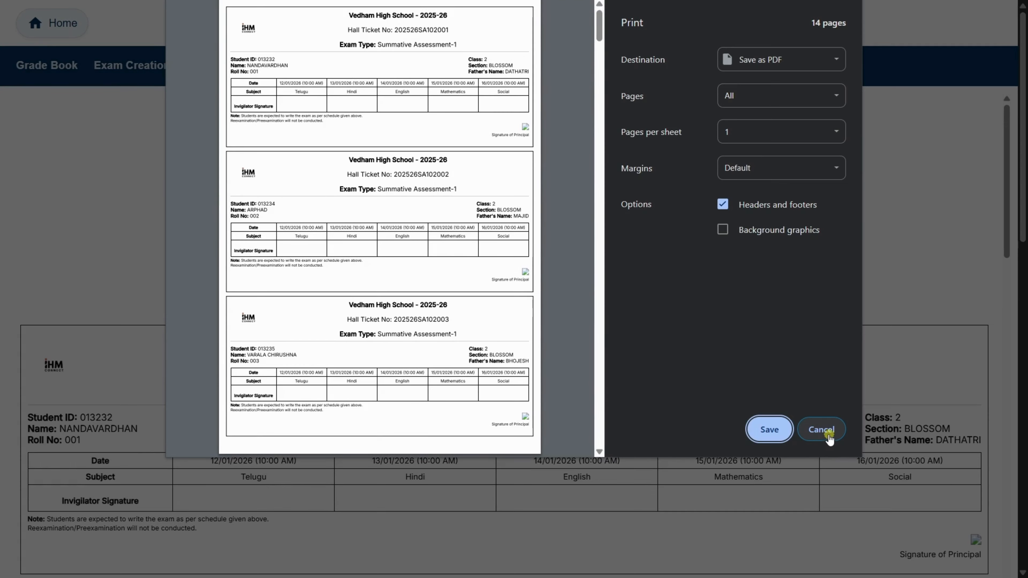
click(821, 430)
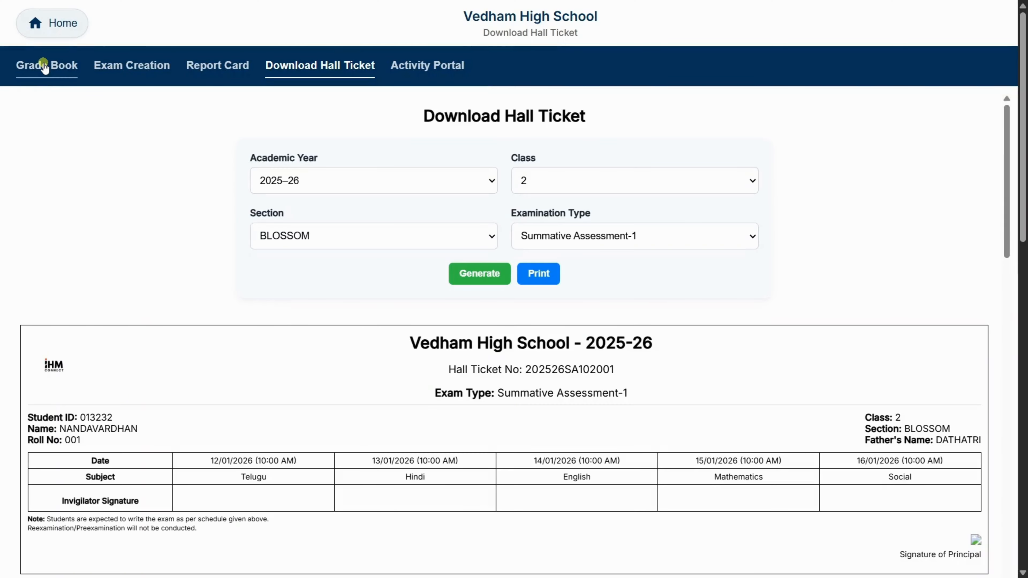
- Open the Grade Book and select class 2 and section BLOSSOM for academic year 2025-26
click(44, 67)
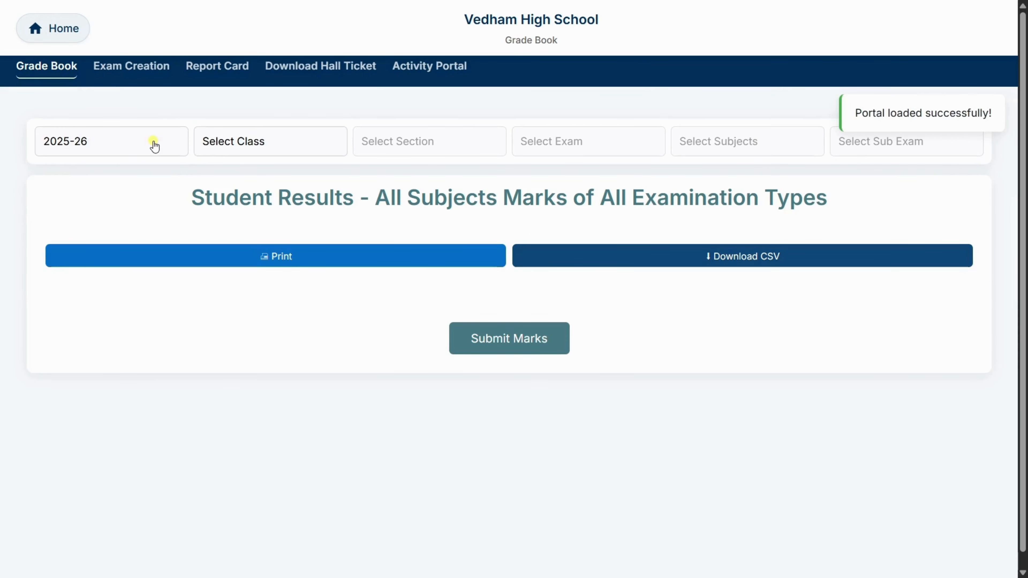
click(154, 145)
click(154, 145)
click(246, 145)
click(283, 202)
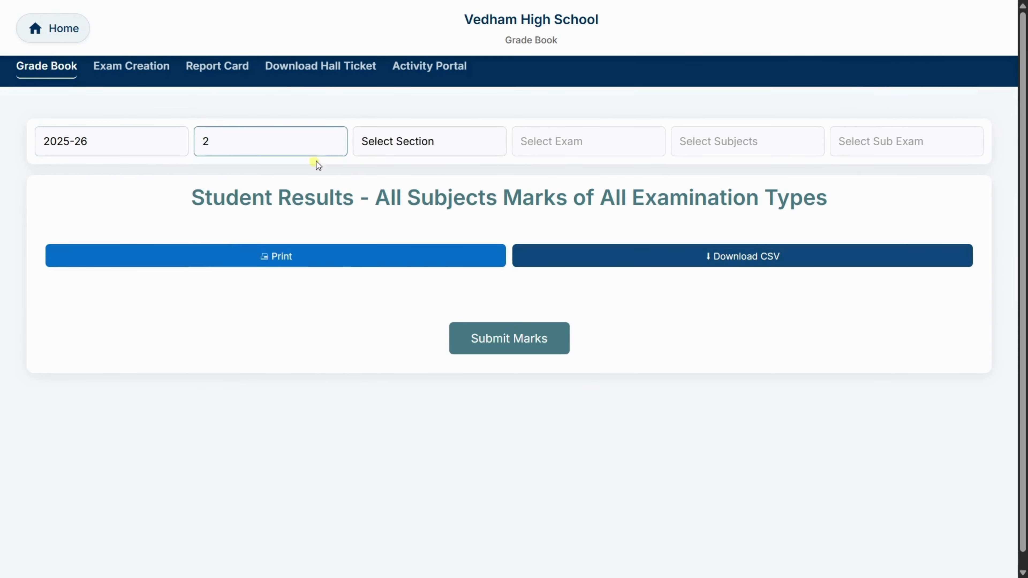
click(395, 146)
click(412, 255)
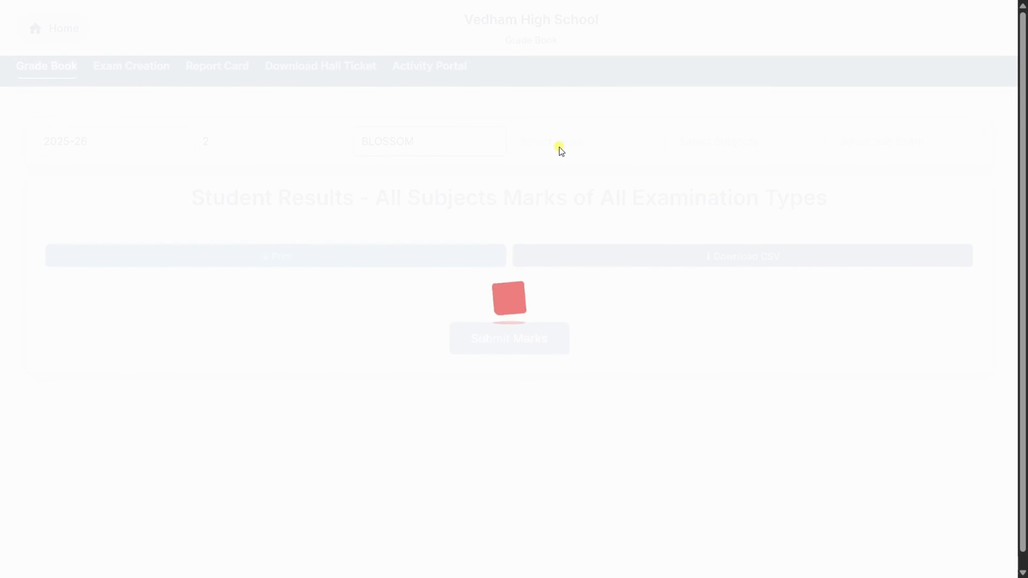
- Load the Summative Assessment-1 marks table and restrict it to the Mathematics subject
click(558, 146)
click(557, 476)
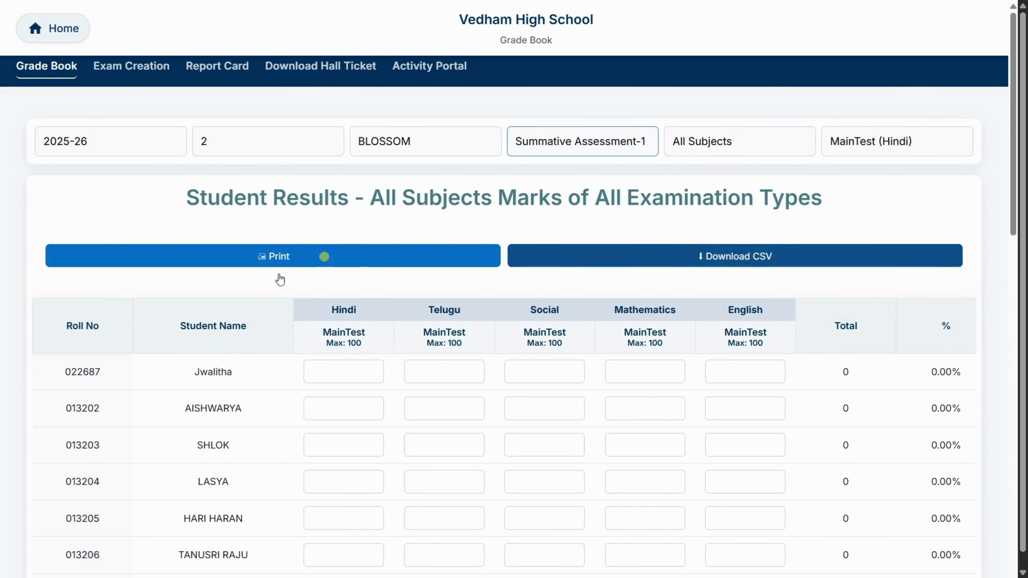
click(735, 142)
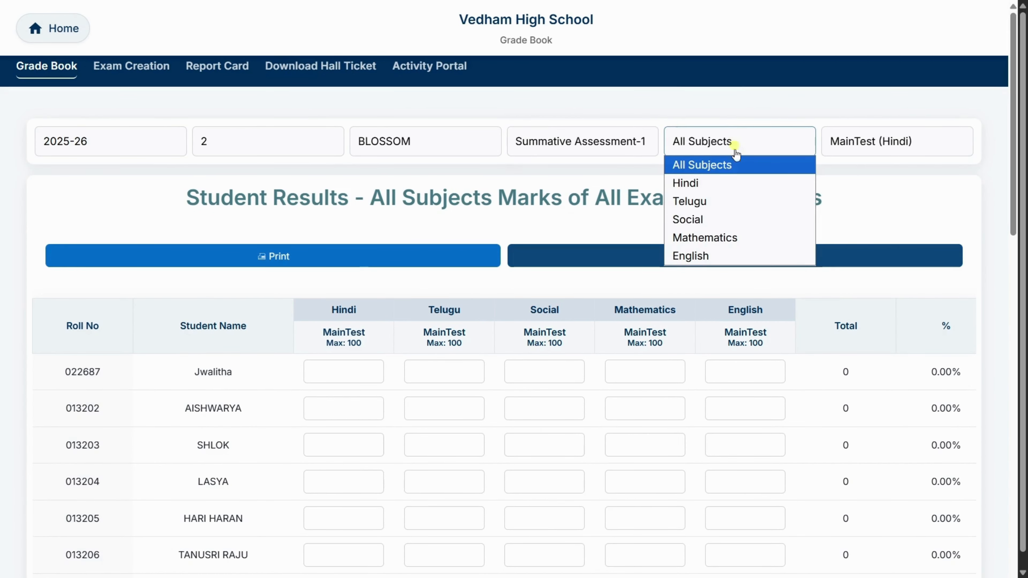
click(714, 238)
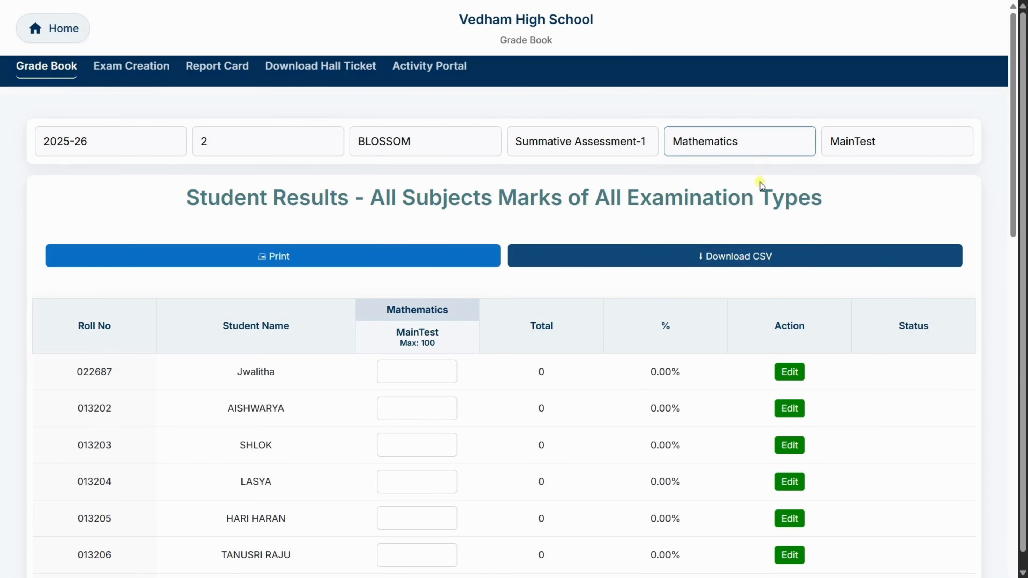
- Show all subjects in the marks table and enter the first student's Hindi, Telugu, Social, Mathematics and English marks as 98, 95, 96, 97 and 95
click(747, 150)
click(730, 164)
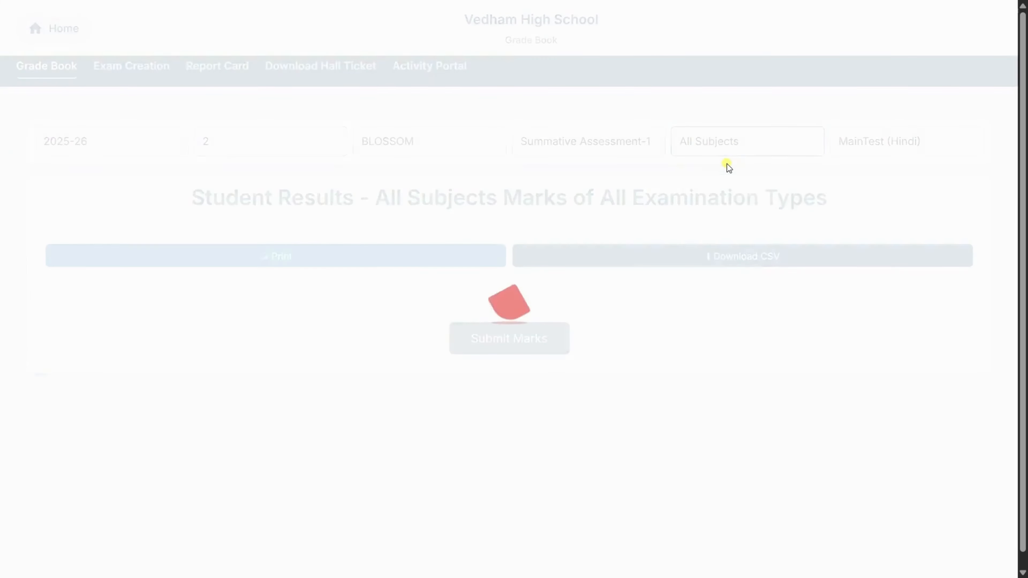
scroll(360, 202, down, 1)
click(359, 204)
text(98)
key(Tab)
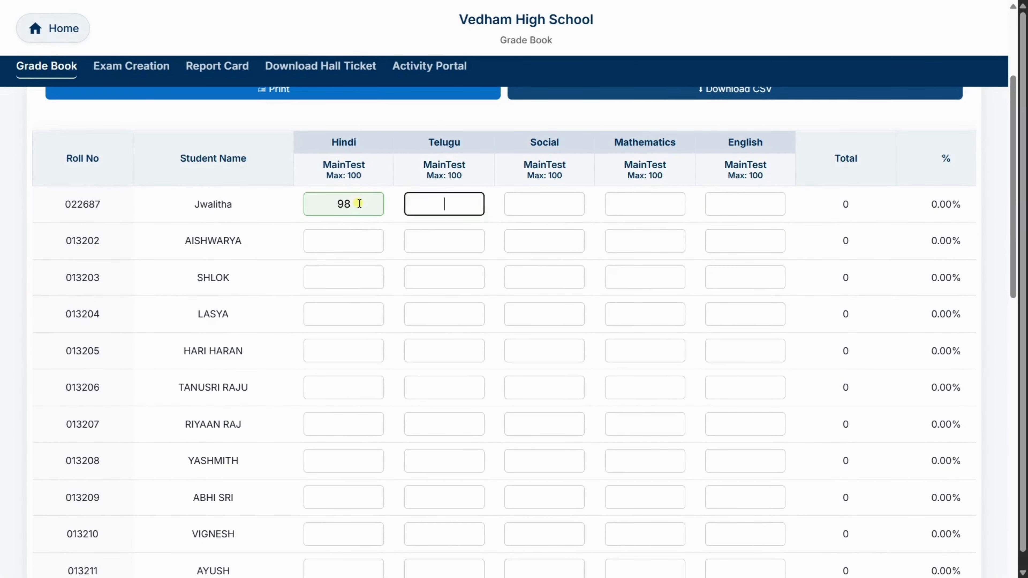
text(95	96	97	95)
- Enter marks for students two to four: 96, 97, 94, 98, 96; 90, 89, 85, 86, 84; 80, 79, 78, 76, 75
click(332, 243)
text(96	97	94	98	96)
scroll(332, 245, right, 3)
scroll(567, 246, left, 3)
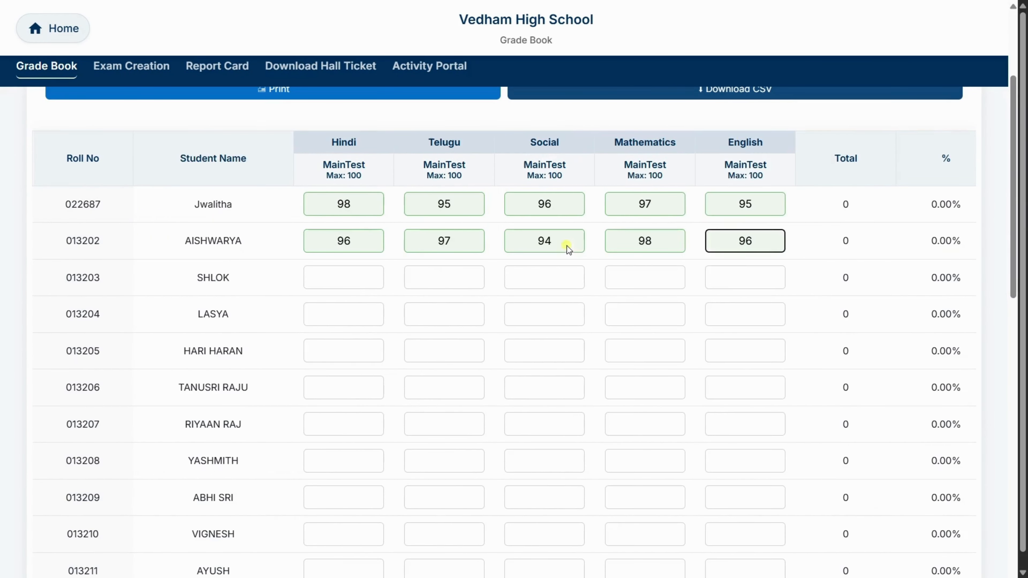
click(346, 277)
text(90	89	85	86	84)
click(342, 315)
text(80	79	78	76	75)
- Enter marks for students five to seven: 75, 74, 73, 72, 71; 80, 80, 80, 80, 81; 95, 96, 94, 92, 91
click(344, 347)
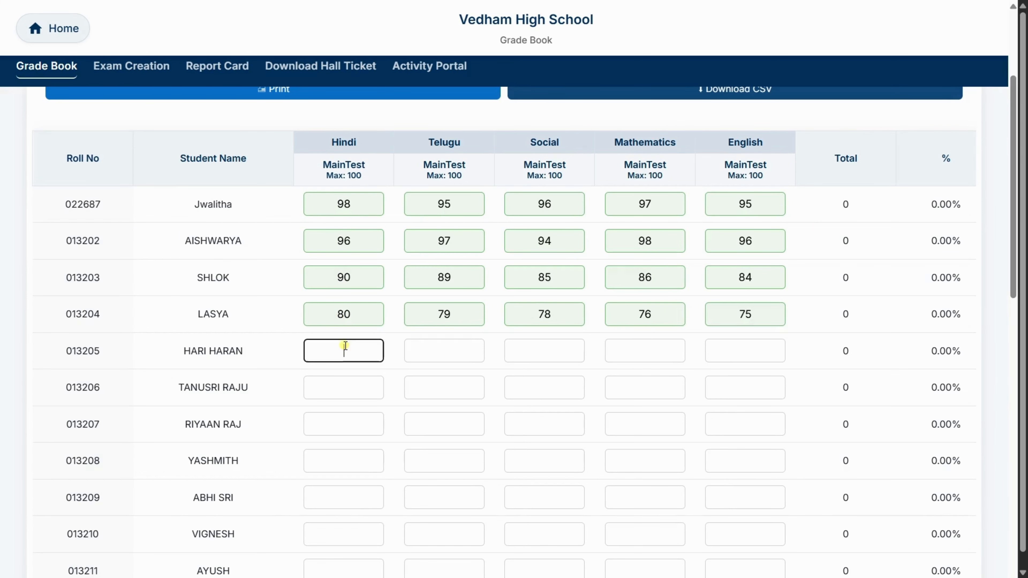
text(75	74	73	72	71)
click(337, 378)
text(80	80	80	80	81)
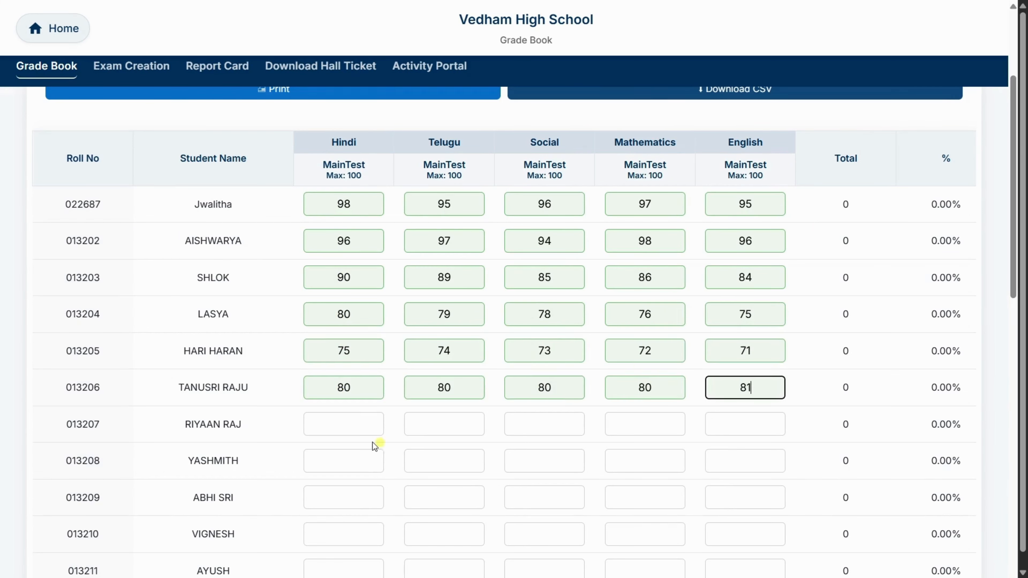
click(340, 424)
text(95	96	94	92	91)
- Enter marks for students eight to ten: 95, 98, 74, 96, 78; 95, 96, 98, 93, 95; 85, 86, 87, 88, 89
click(344, 460)
text(95	98	74	96	78)
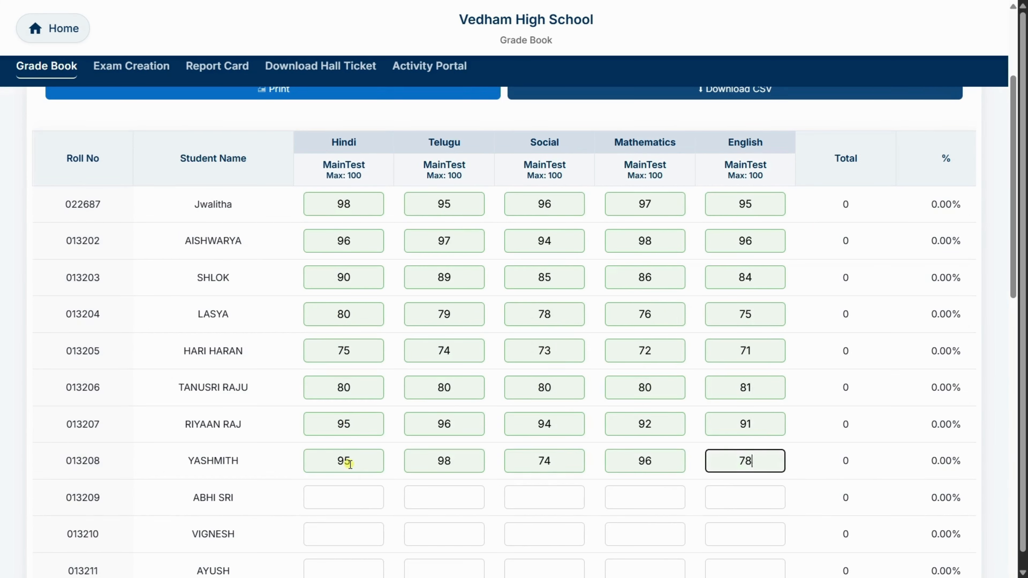
click(347, 496)
text(95	96	98	93	95)
click(344, 534)
text(85	86	87	88	89)
- Enter marks for students 11 to 13: 80, 79, 78, 77, 76; 74, 75, 74, 76, 74; 85, 74, 85, 74, 85
scroll(344, 532, down, 10)
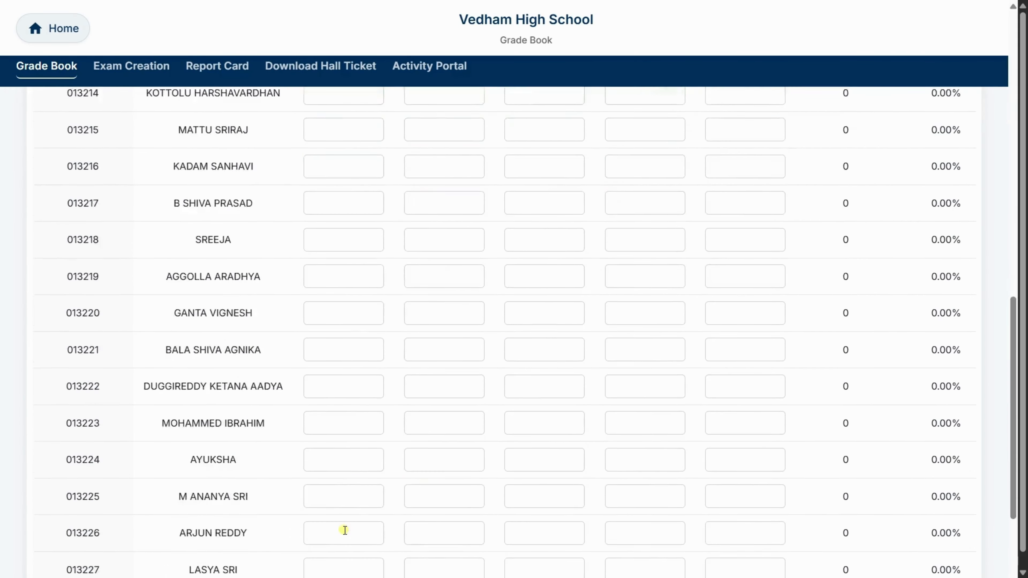
scroll(344, 530, up, 5)
click(339, 234)
text(80	79	78	77	76)
click(342, 270)
text(74	75	74	76	74)
click(346, 307)
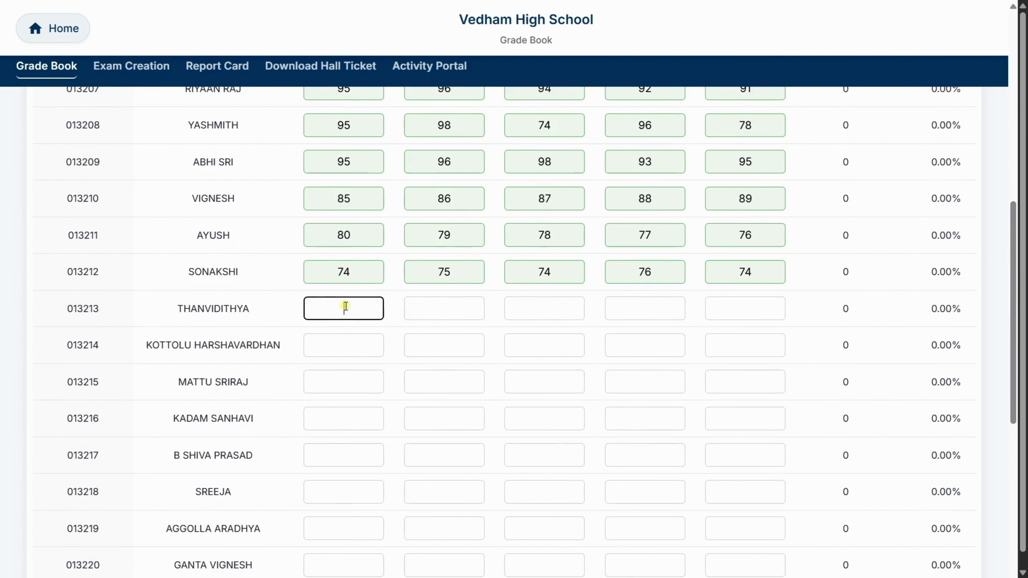
text(85	74	85	74	85)
- Enter marks for students 14 to 16: 85, 74, 85, 96, 74; 8, 57, 96, 74, 59; 56, 85, 98, 98, 58
click(344, 345)
text(85	74	85	96	74)
click(344, 382)
text(8	574	96	74	59)
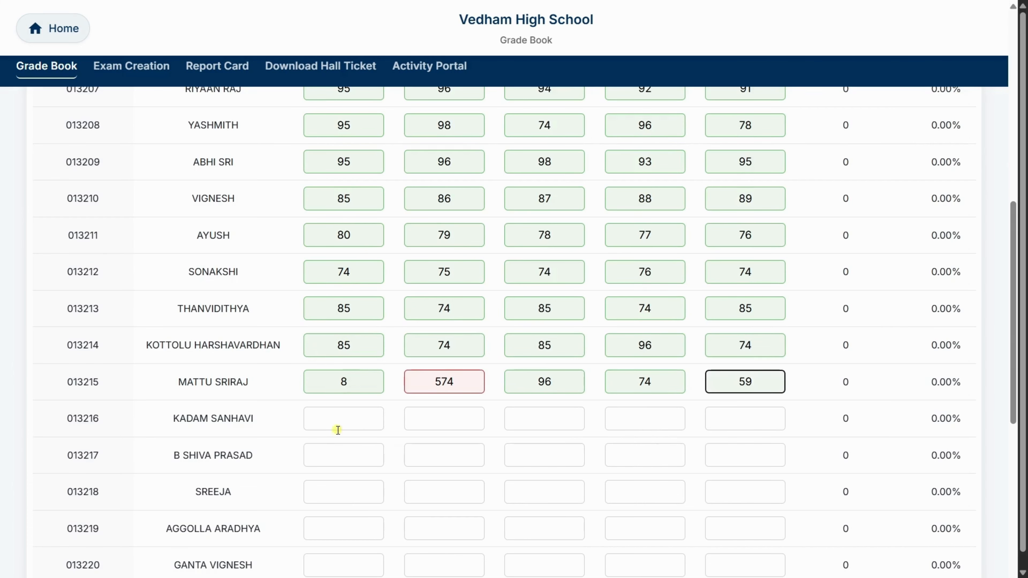
click(340, 420)
text(56	85	98	98	58)
- Enter marks for students 17 to 19: 85, 96, 85, 74, 85; 85, 96, 85, 96, 74; 85, 96, 95, 85, 84
click(339, 454)
text(85	96	85	74	85)
click(339, 491)
text(85	96	85	96	74)
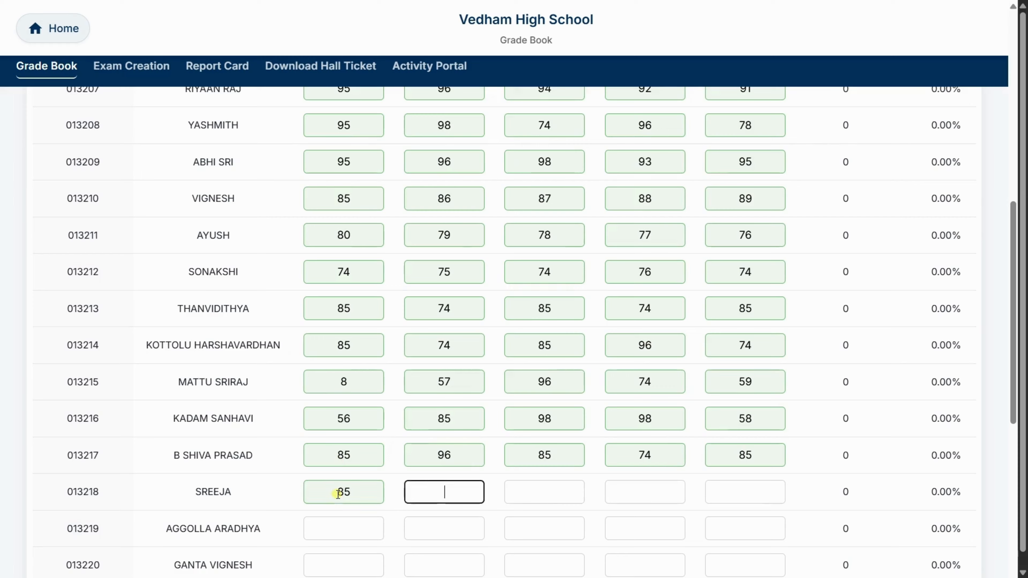
scroll(337, 494, down, 8)
click(342, 203)
text(85	96	95	85	84)
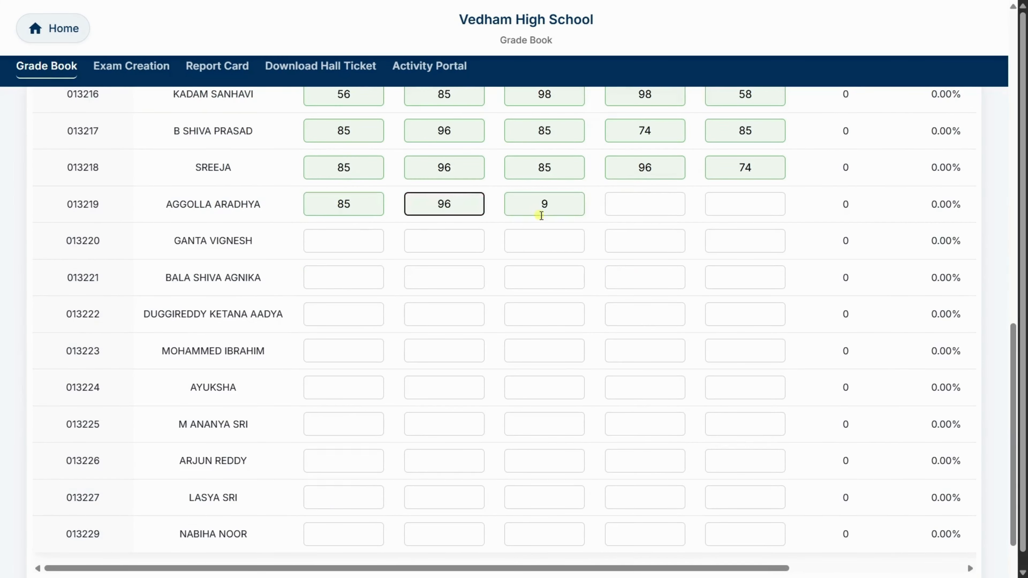
- Enter marks for students 20 to 22: 85, 96, 74, 85, 96; 85, 85, 96, 85, 96; 74, 84, 74, 85, 74
click(348, 240)
text(85	96	74	85	96)
click(337, 278)
text(85	85	96	85	96)
click(351, 316)
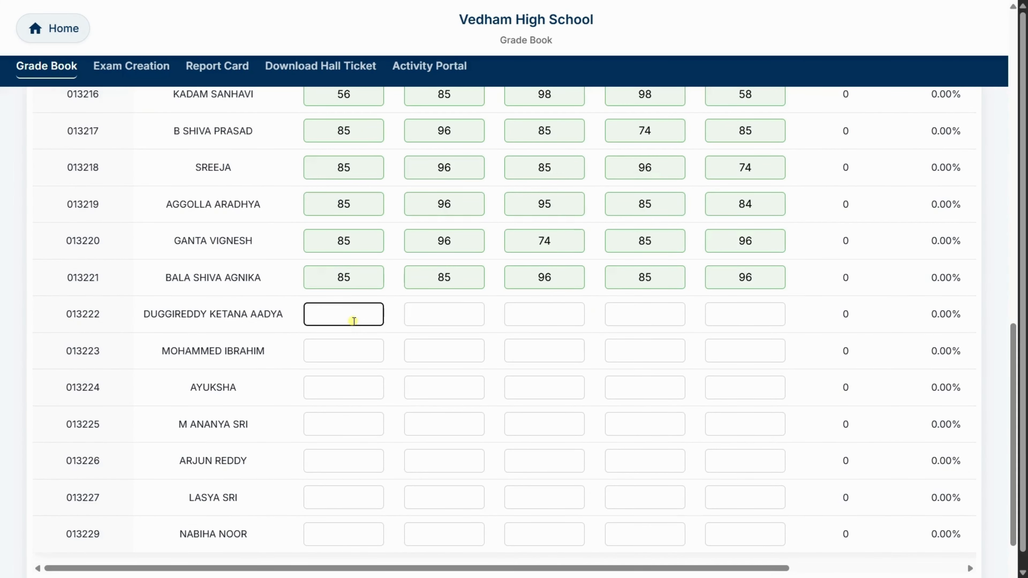
text(74	84	74	85	74)
- Enter marks for students 23 to 25: 85, 85, 96, 85, 96; 84, 78, 78, 78, 78; 85, 85, 86, 86, 86
click(348, 350)
text(85	85	96	85	96)
click(340, 387)
text(84	78	78	78	78)
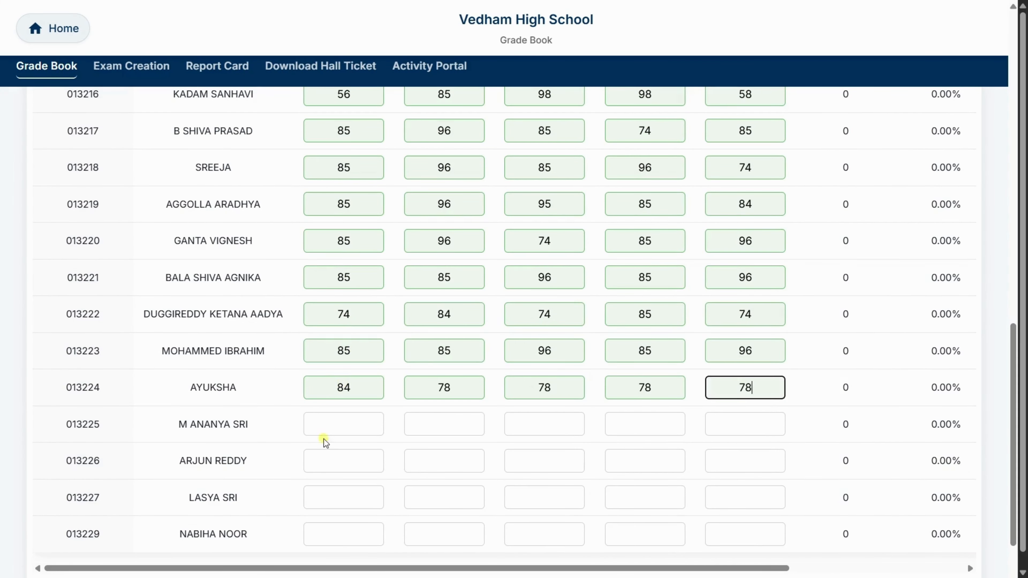
click(344, 422)
text(85	85	86	86	86)
- Enter marks for the last three students: 98, 95, 97, 92, 90; 92, 55, 74, 95, 62; 52, 82, 85, 95, 58
click(344, 459)
text(98	95	97	92	90)
click(346, 500)
text(9	55	74	95	6)
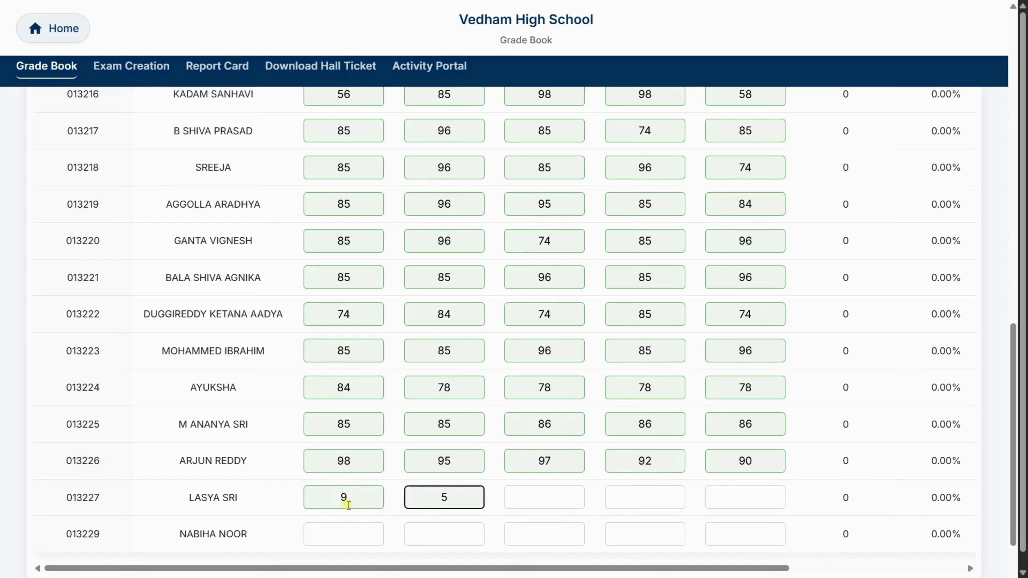
text(2)
click(349, 504)
text(2)
click(349, 541)
text(52	82	85	95	58)
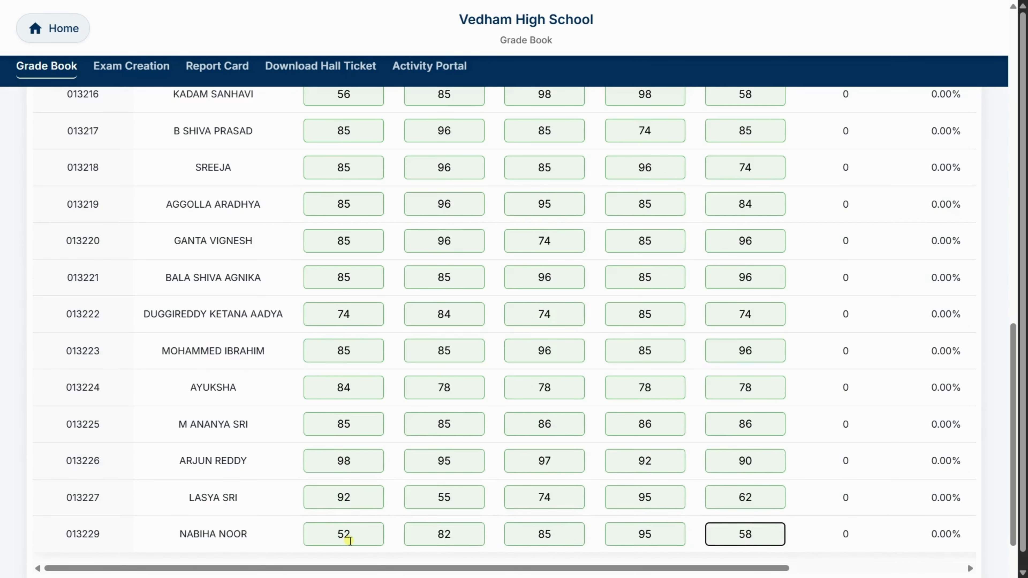
- Check the filled marks table and submit the Summative Assessment-1 marks for the whole class
scroll(350, 541, up, 15)
scroll(350, 541, down, 15)
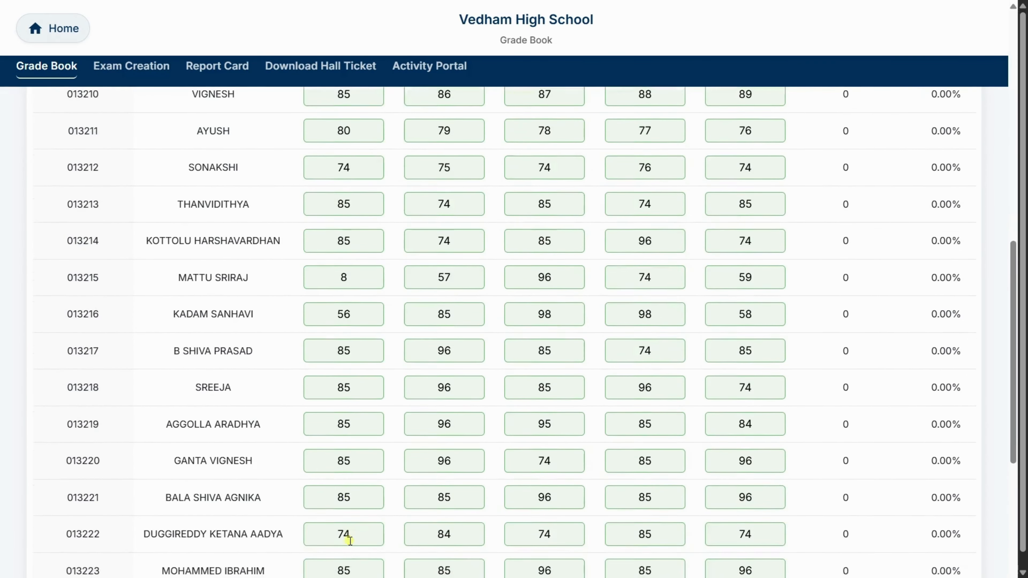
scroll(350, 541, down, 2)
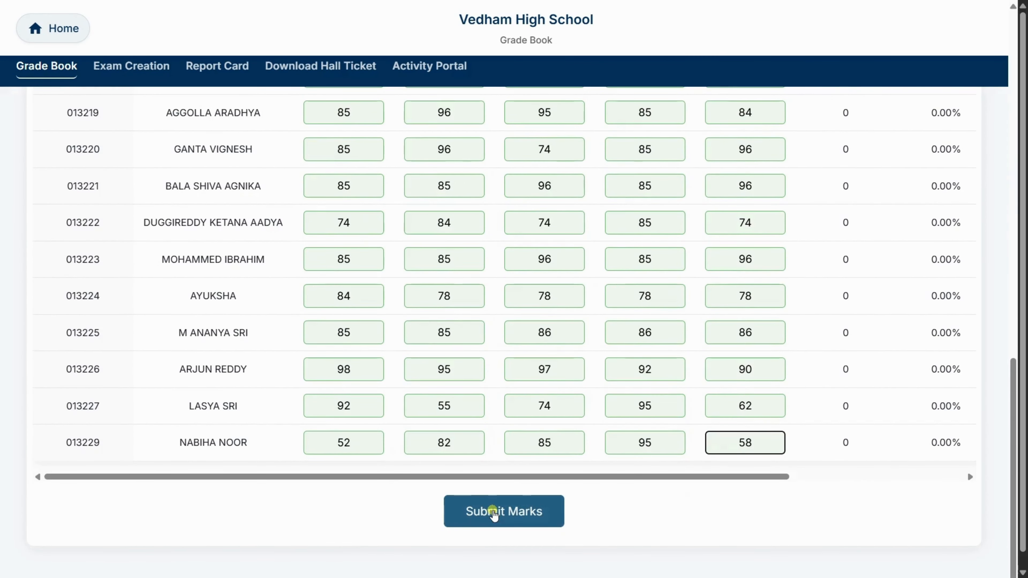
click(492, 510)
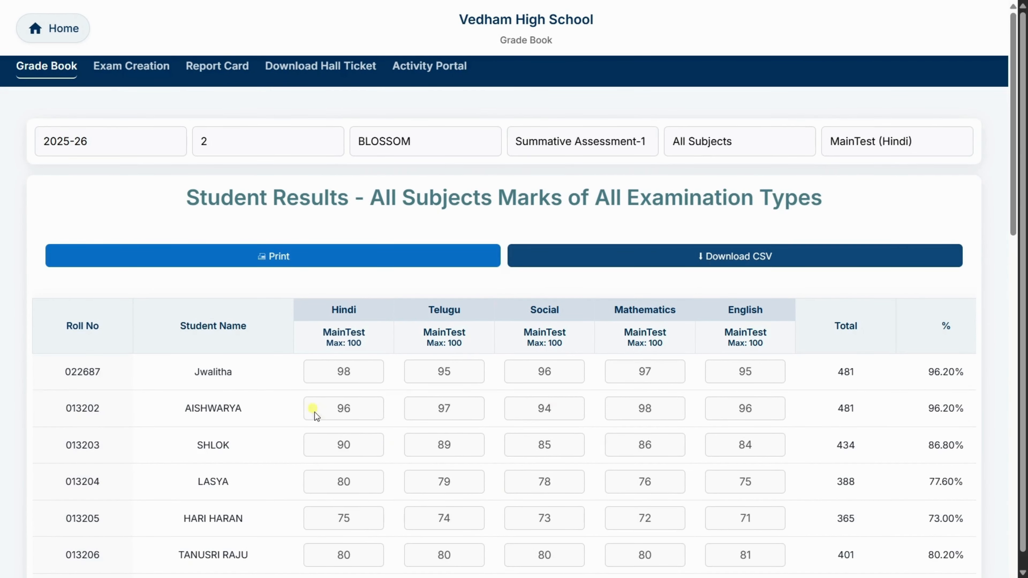
- Open the first student's submitted marks for editing and try to save the row without changing any mark
scroll(632, 404, right, 3)
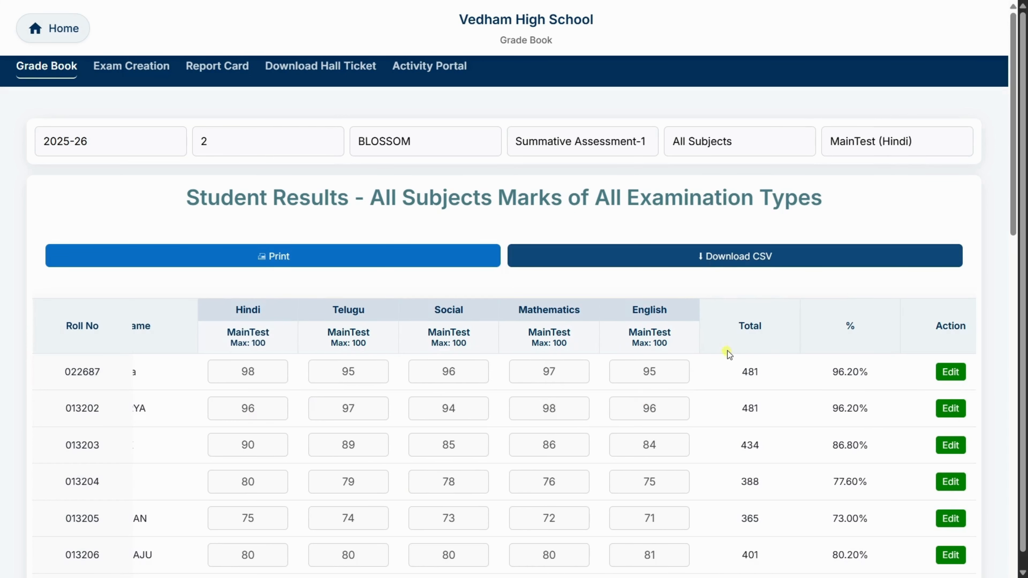
scroll(768, 401, right, 4)
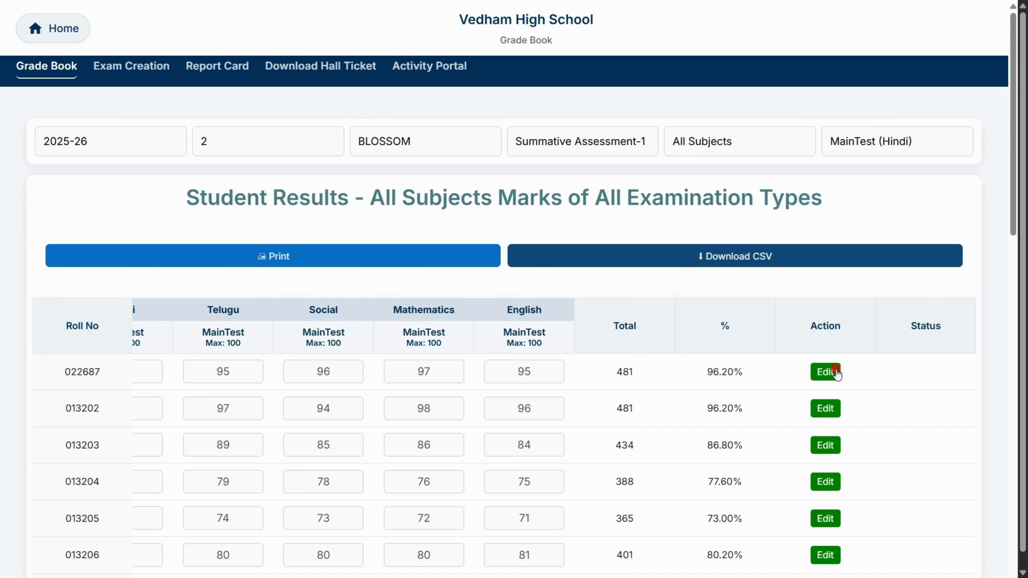
click(826, 372)
scroll(607, 405, left, 7)
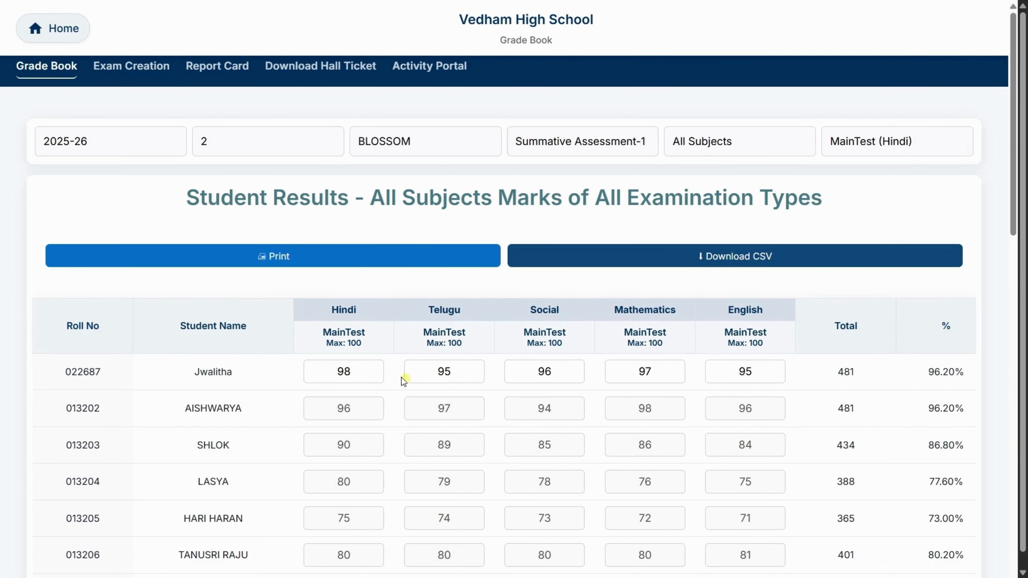
scroll(647, 373, right, 7)
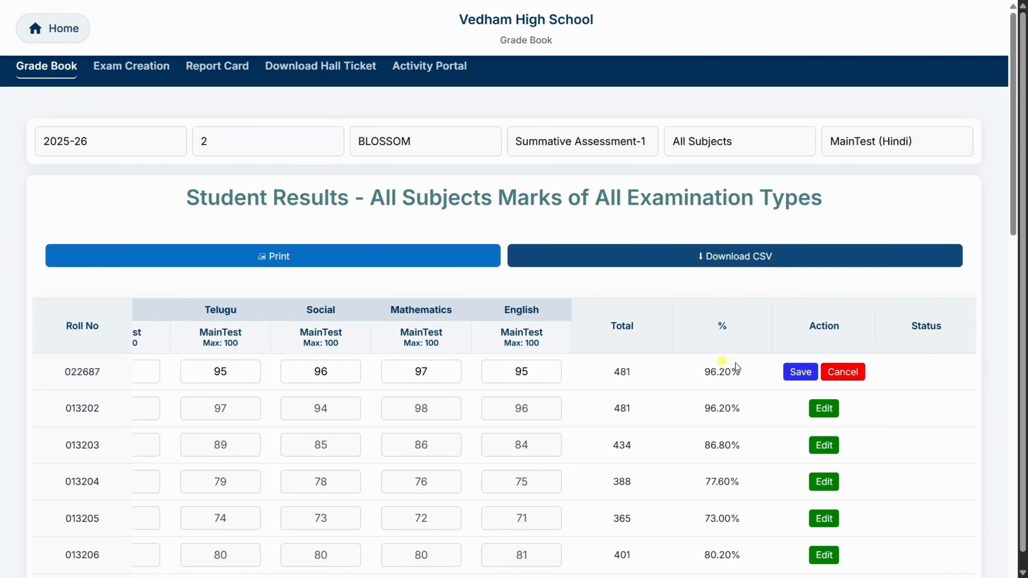
click(796, 372)
scroll(750, 409, left, 5)
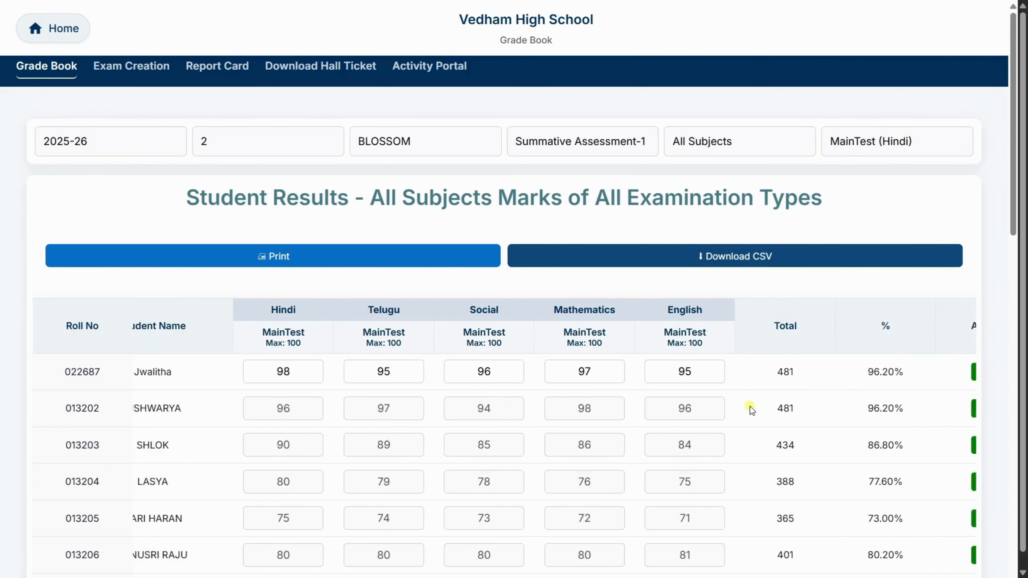
- Print the class results and download the marks table as a CSV file
click(278, 259)
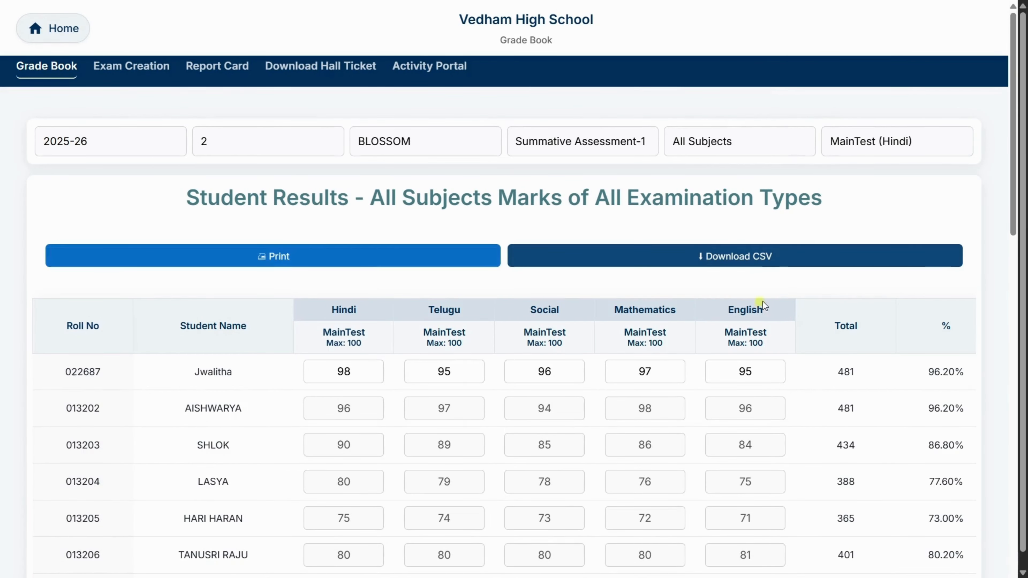
click(753, 255)
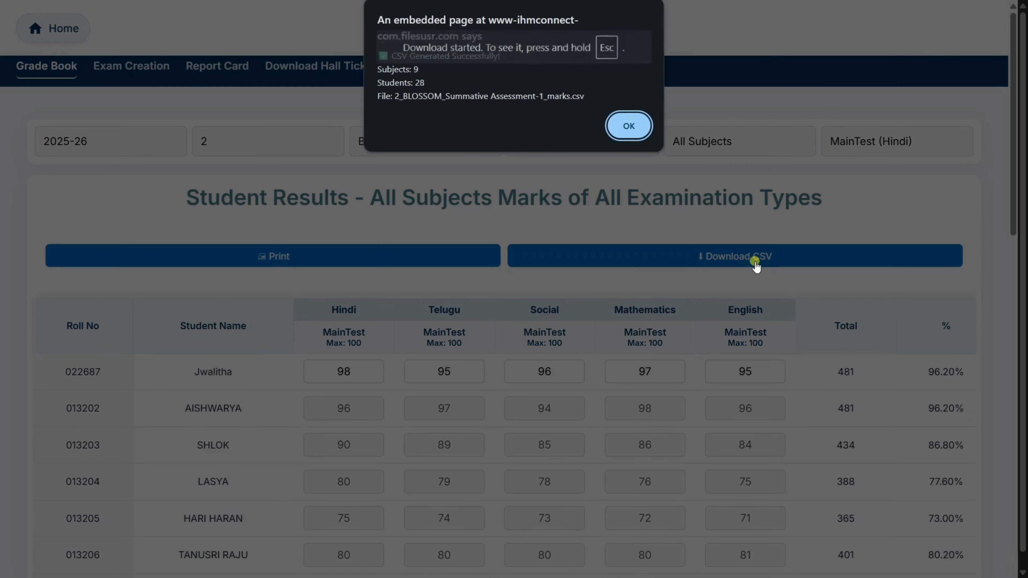
click(630, 126)
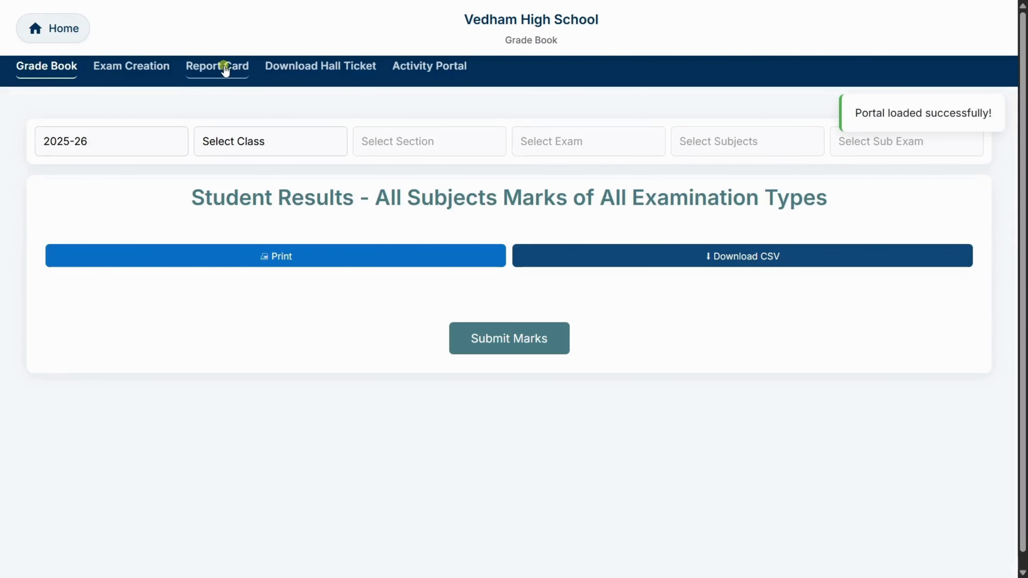
- Open the report card page for class 2, section BLOSSOM and the Summative Assessment-1 exam
click(224, 66)
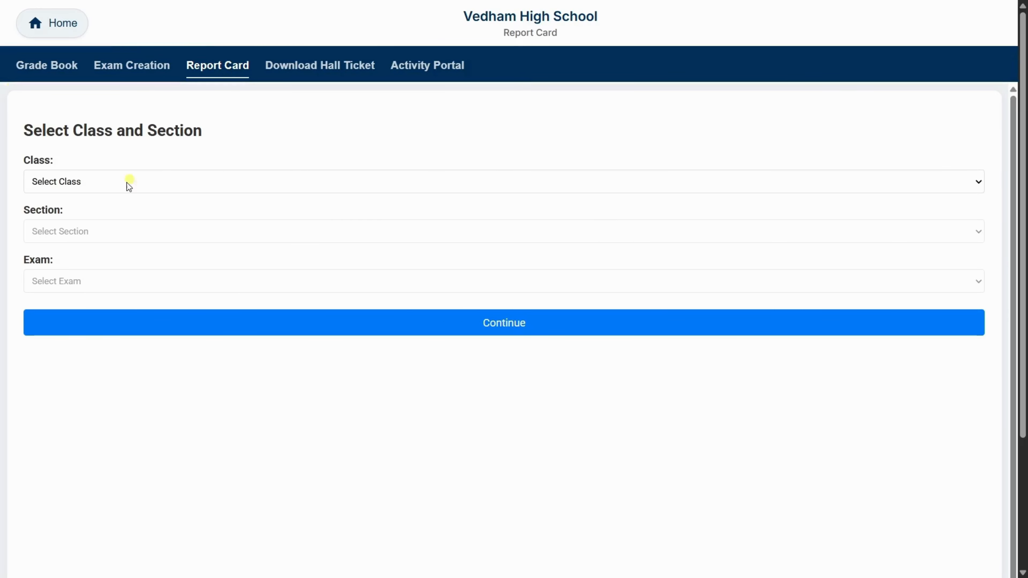
click(92, 186)
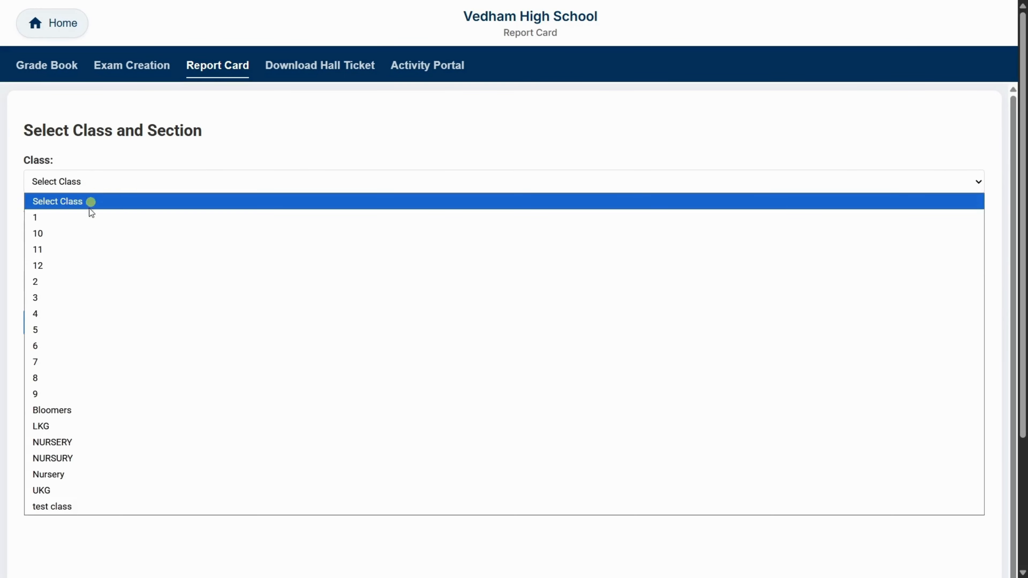
click(47, 280)
click(74, 234)
click(67, 334)
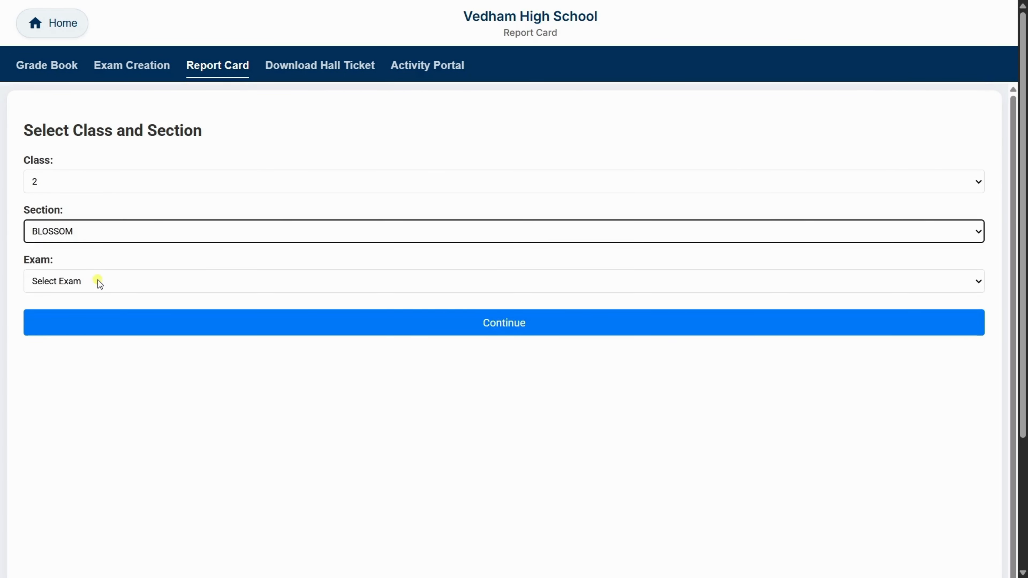
click(98, 280)
scroll(78, 221, down, 3)
click(71, 229)
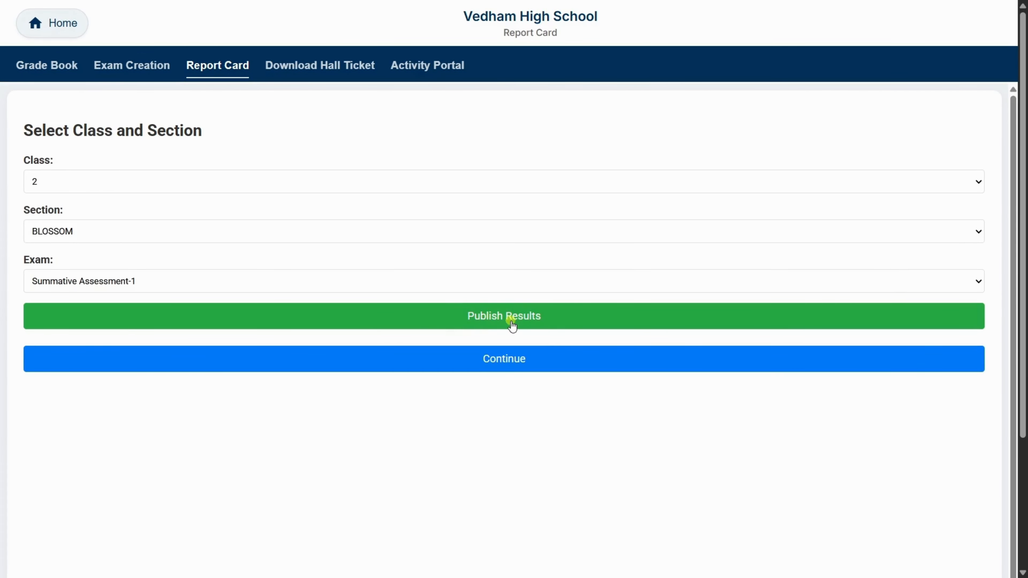
click(495, 361)
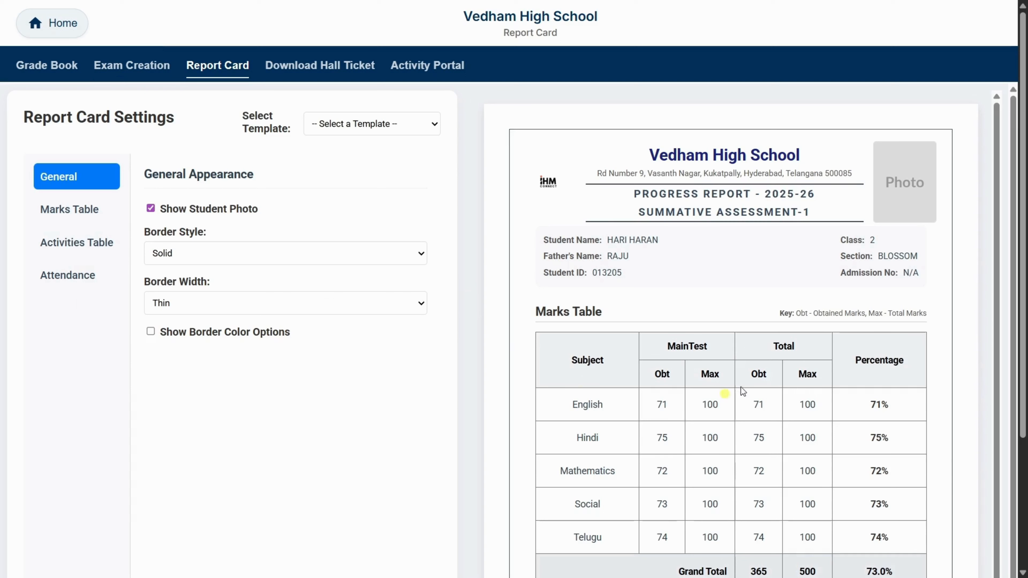
- Try hiding the student photo and using a Dashed border on the report card, restoring the photo and the Solid border
scroll(770, 407, down, 1)
scroll(775, 409, up, 1)
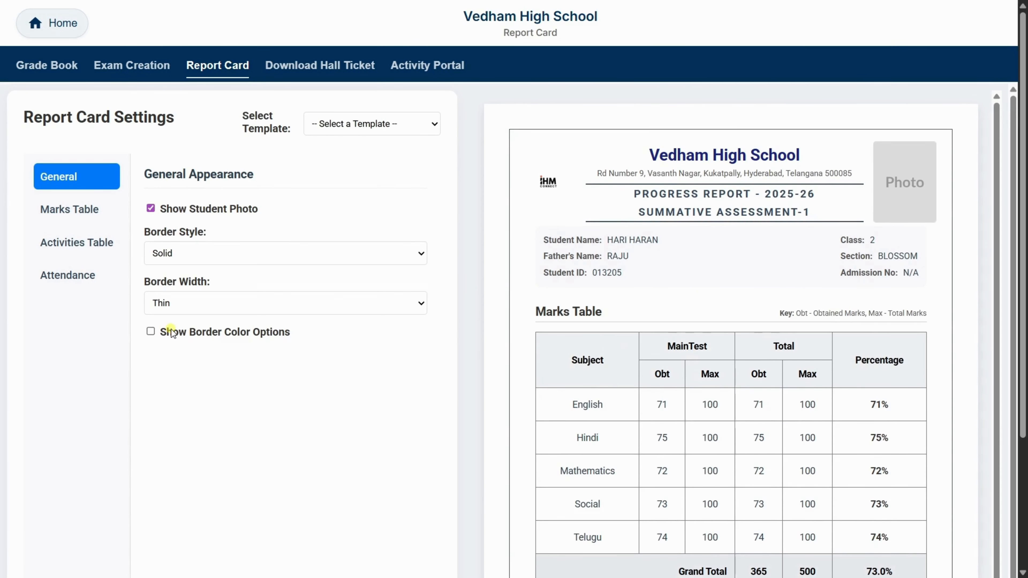
click(150, 209)
click(150, 208)
click(199, 249)
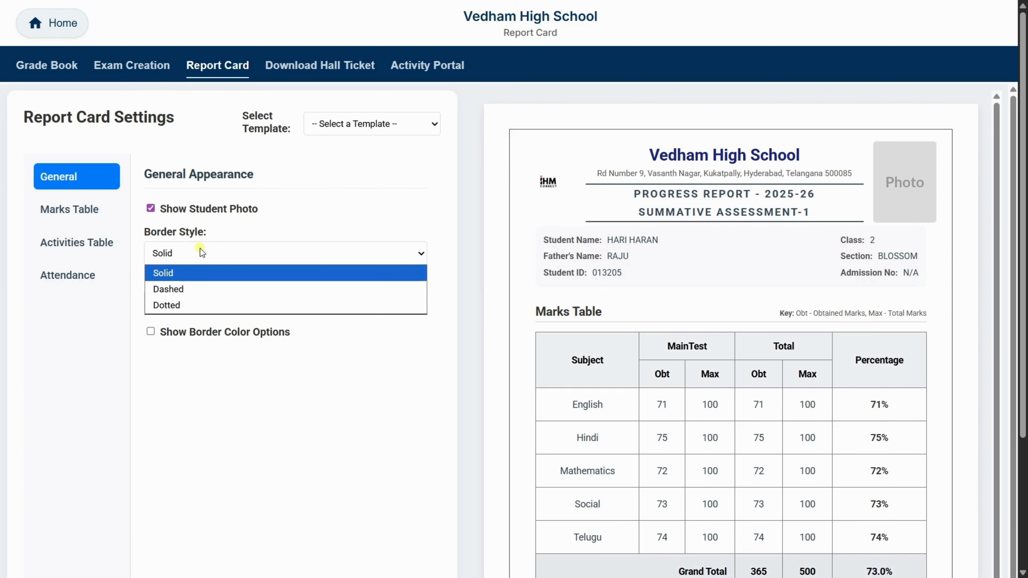
click(191, 290)
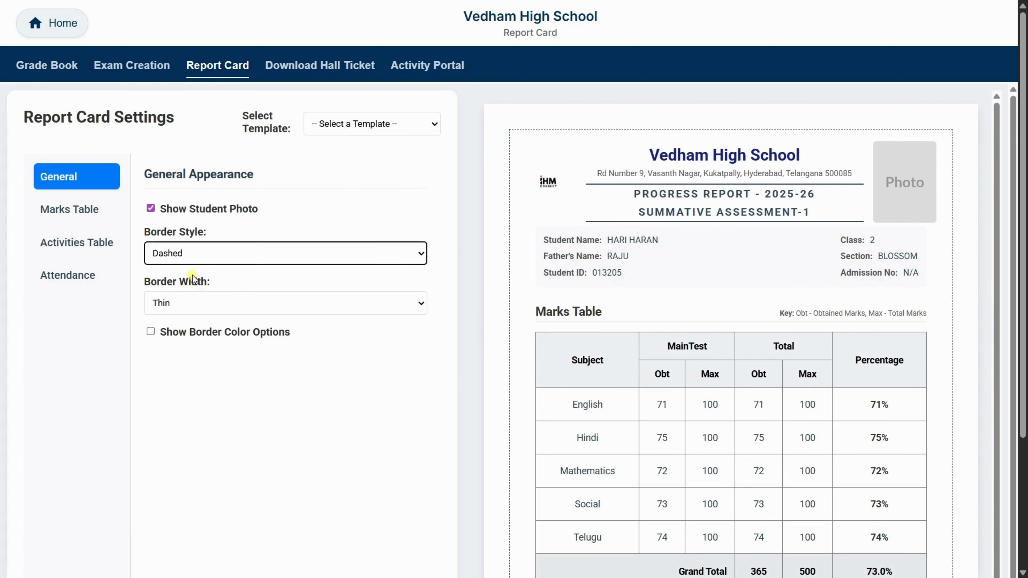
click(196, 255)
click(190, 272)
- Set the report card's border width to Medium
click(202, 303)
click(211, 338)
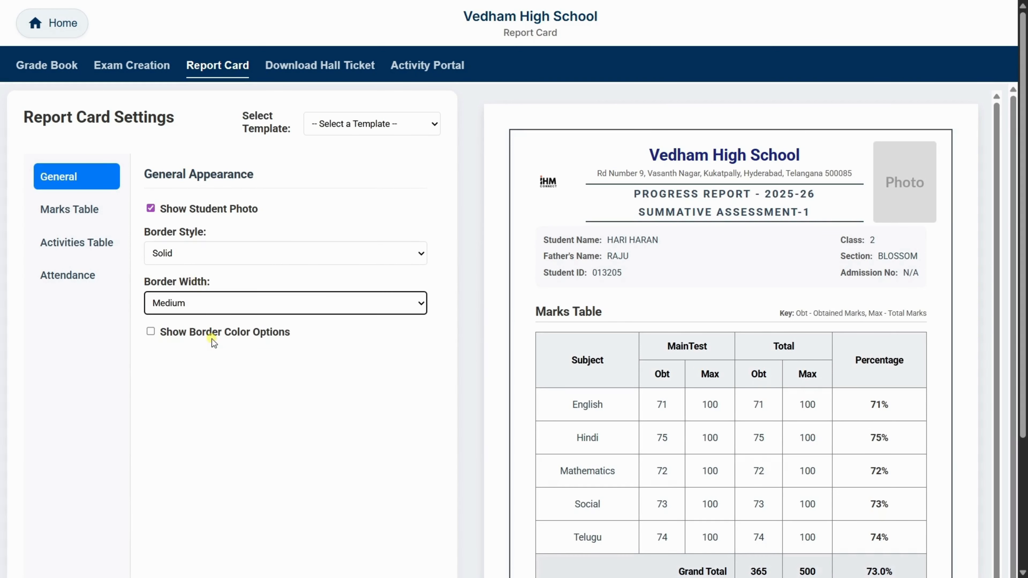
- Show the report card's border color options, and in the marks table settings try Show Only Main Exams before choosing Show All SubExams
click(151, 331)
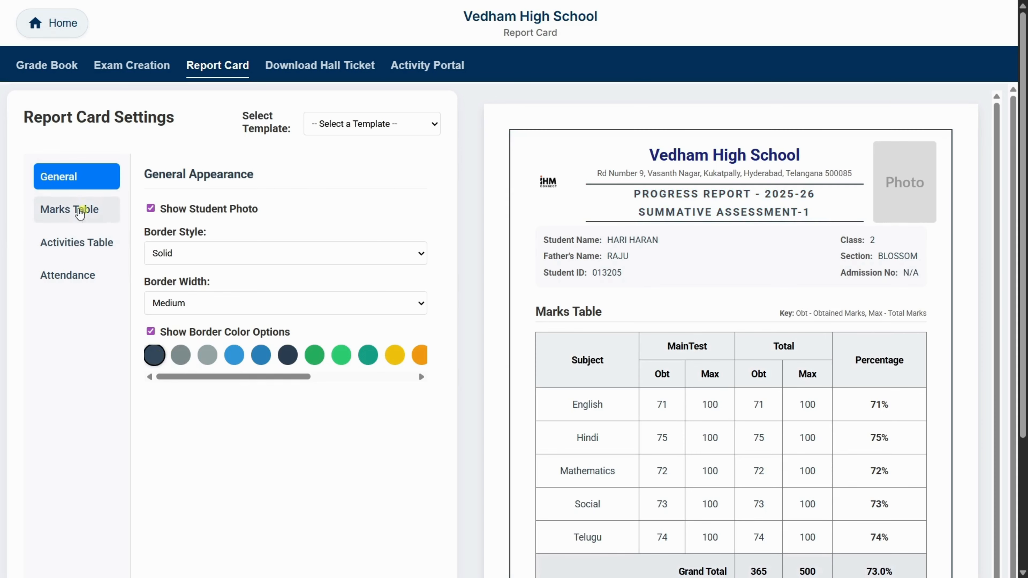
click(79, 208)
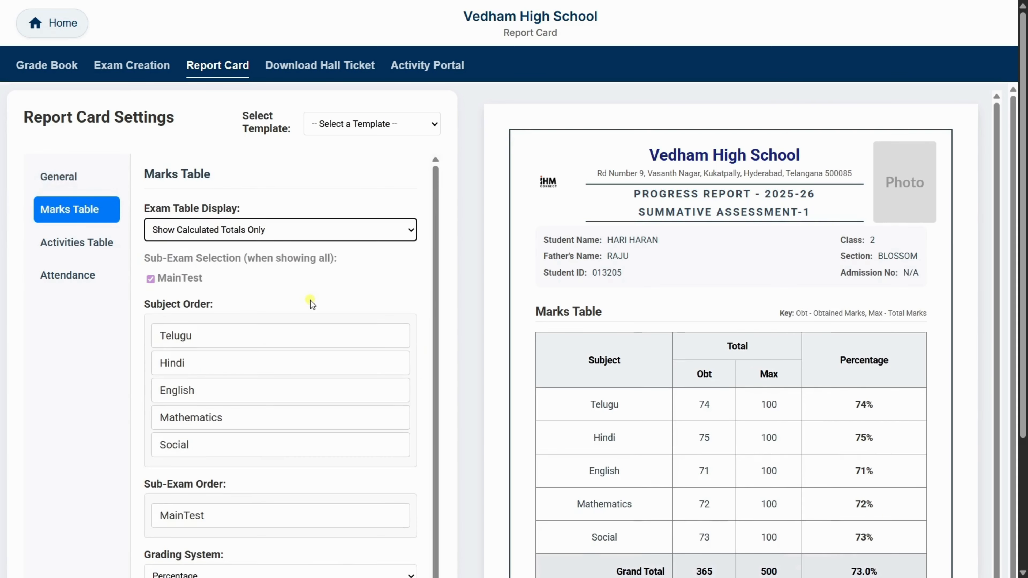
click(227, 234)
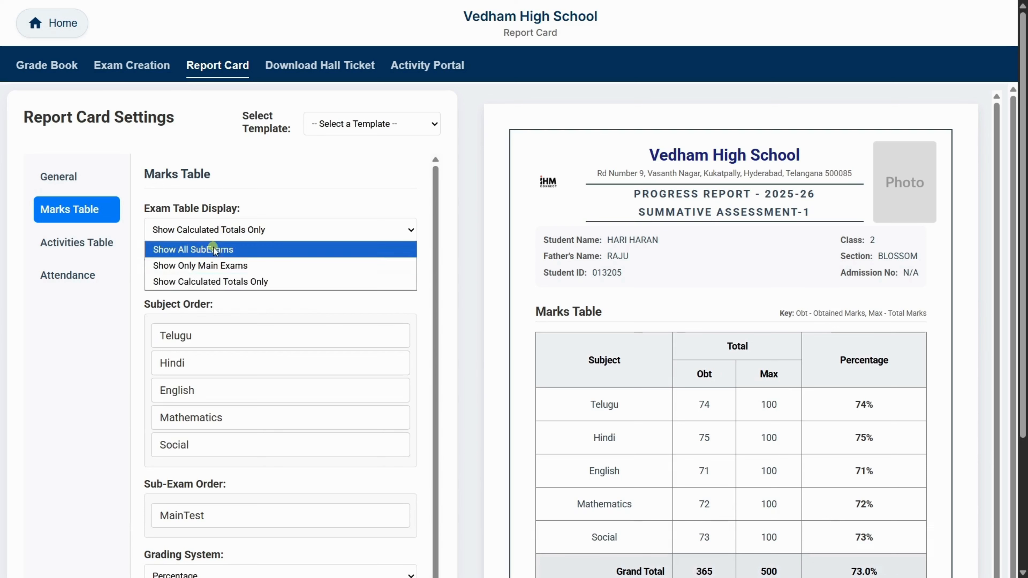
click(207, 262)
click(225, 230)
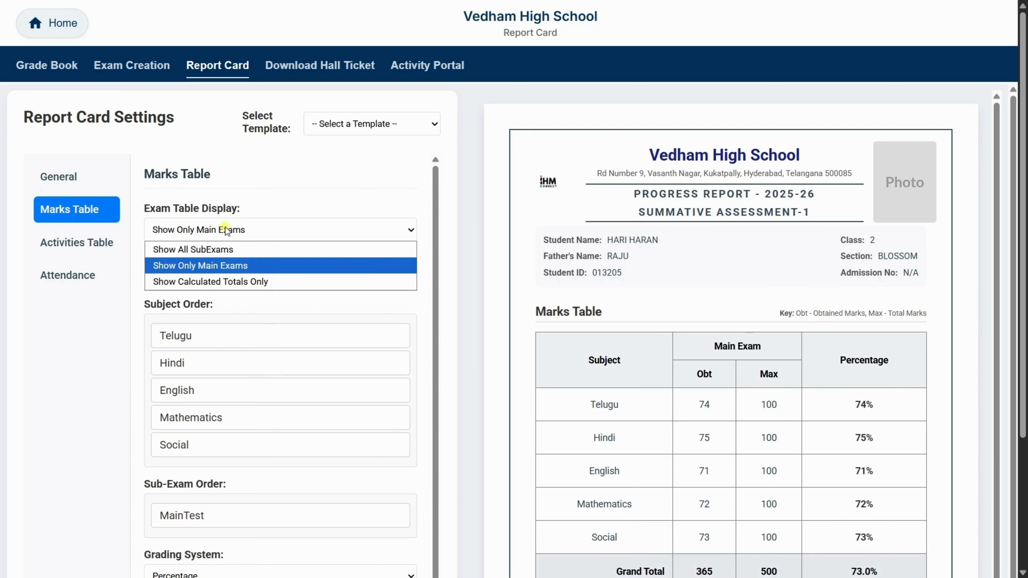
click(207, 248)
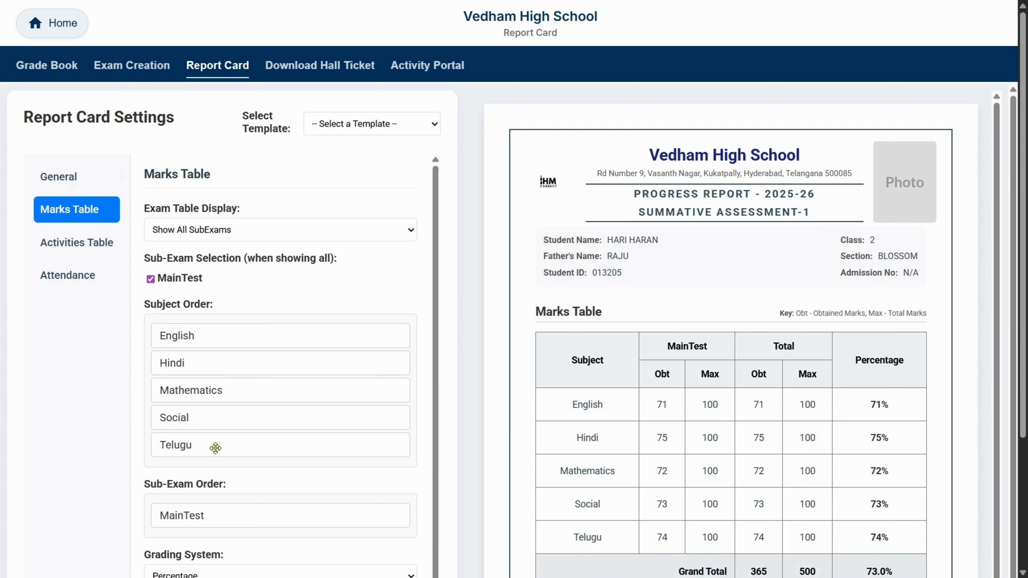
- Reorder the marks table subjects to Telugu, Hindi, English, Mathematics, Social
drag(215, 447, 184, 332)
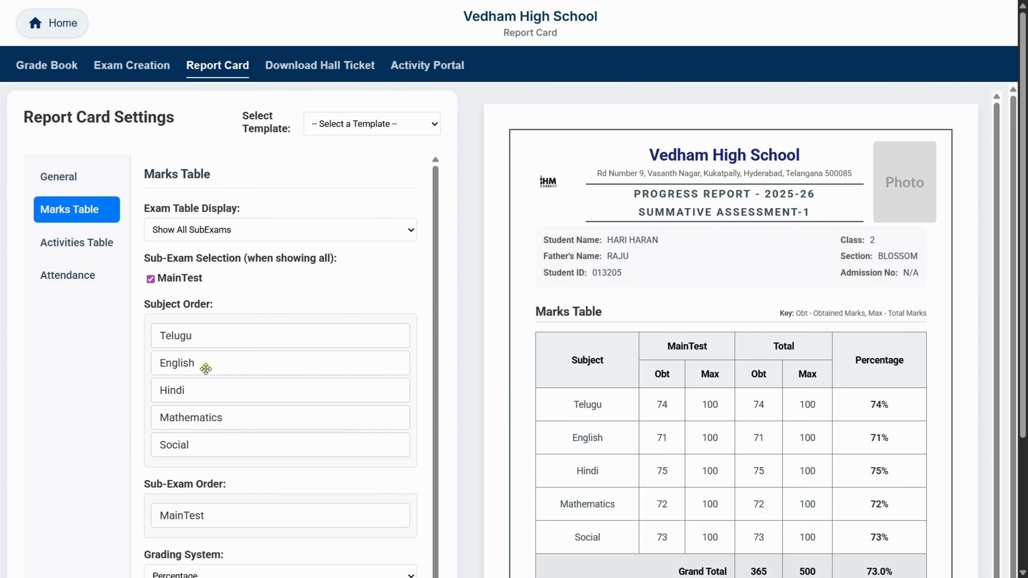
drag(202, 390, 193, 356)
- Try the CGPA grading system for the marks table and set it to Percentage & CGPA
scroll(280, 351, down, 4)
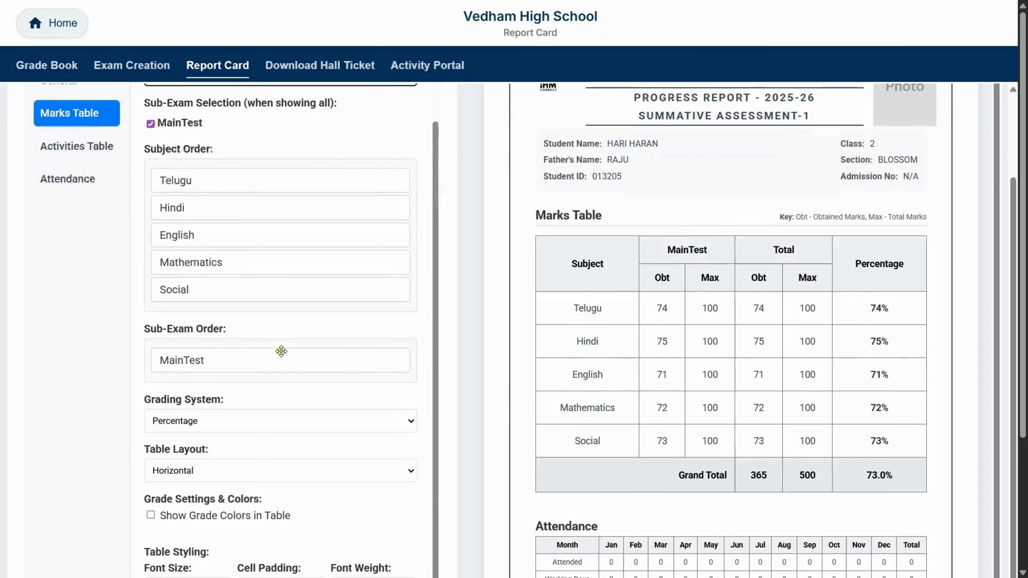
scroll(281, 350, down, 2)
click(220, 352)
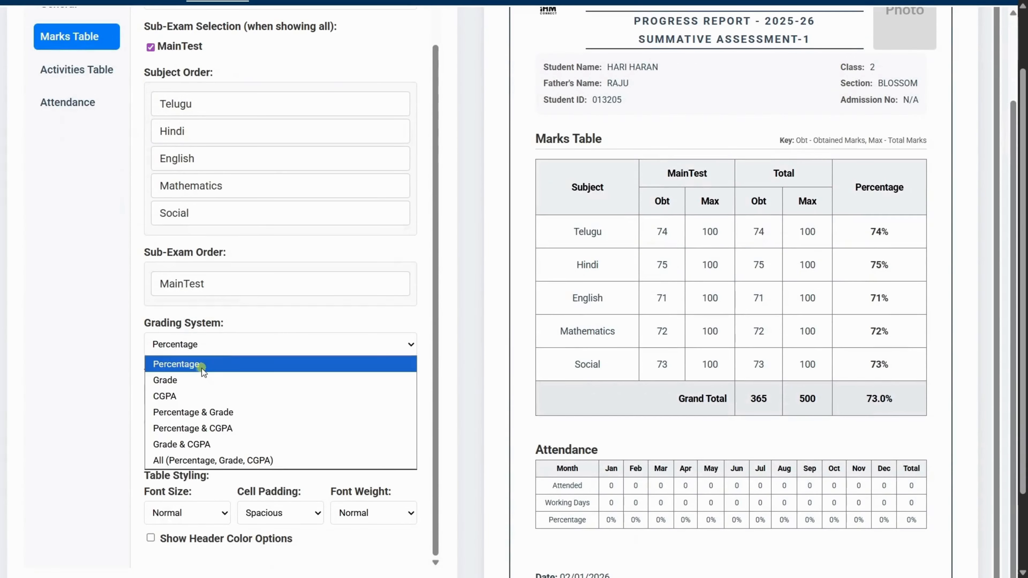
click(206, 397)
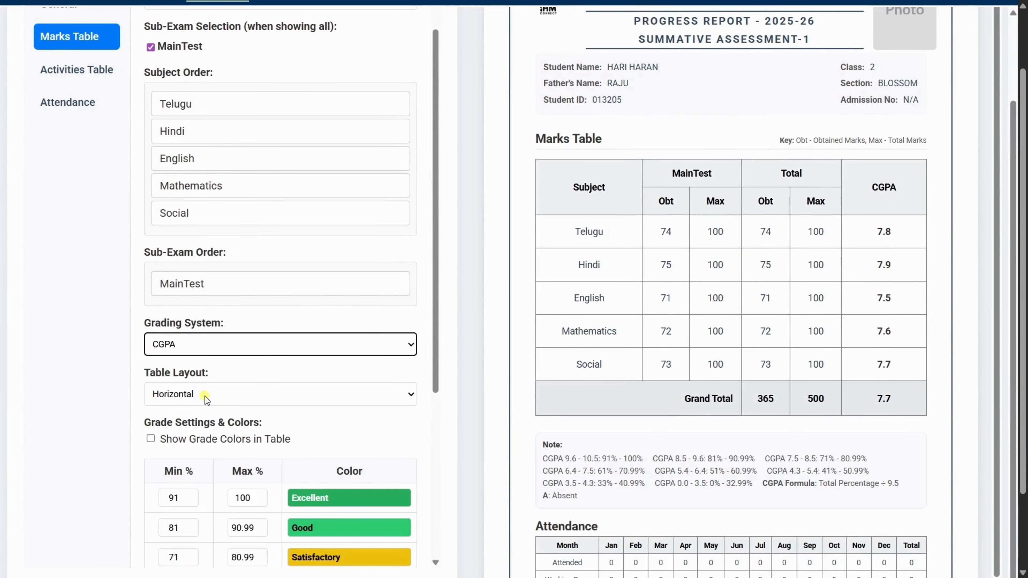
click(218, 353)
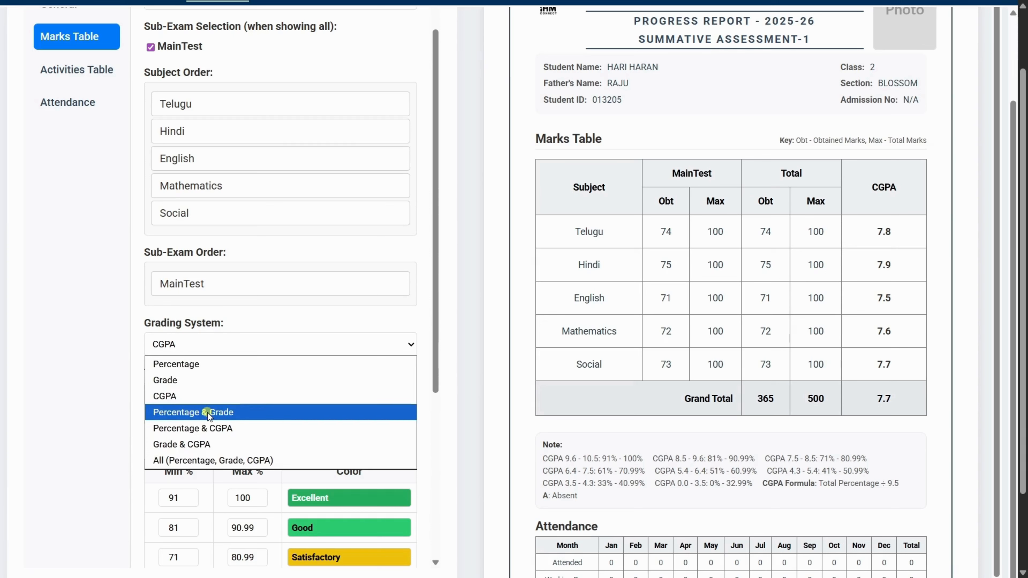
click(211, 429)
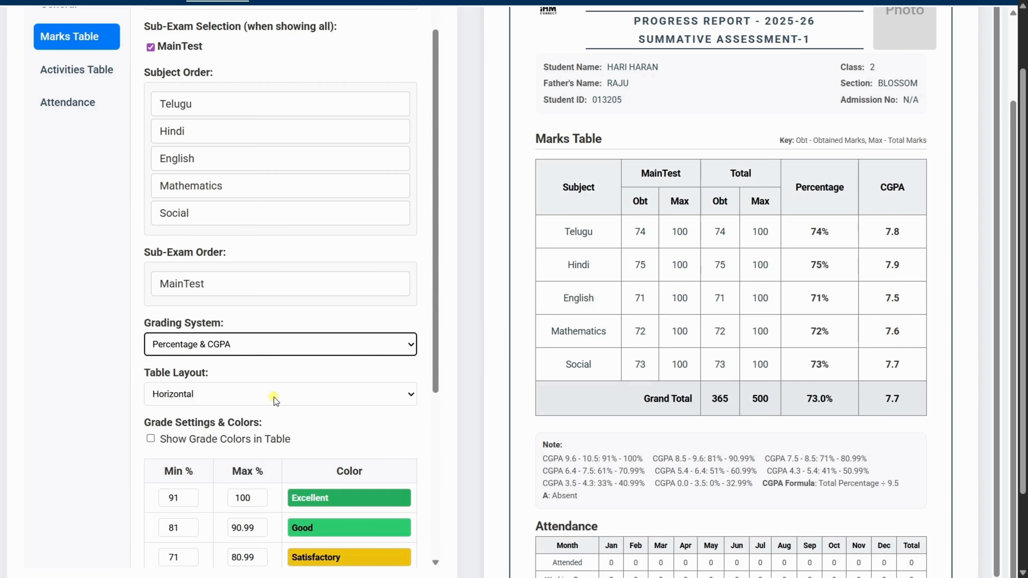
- Show grade colors in the marks table
scroll(274, 397, down, 3)
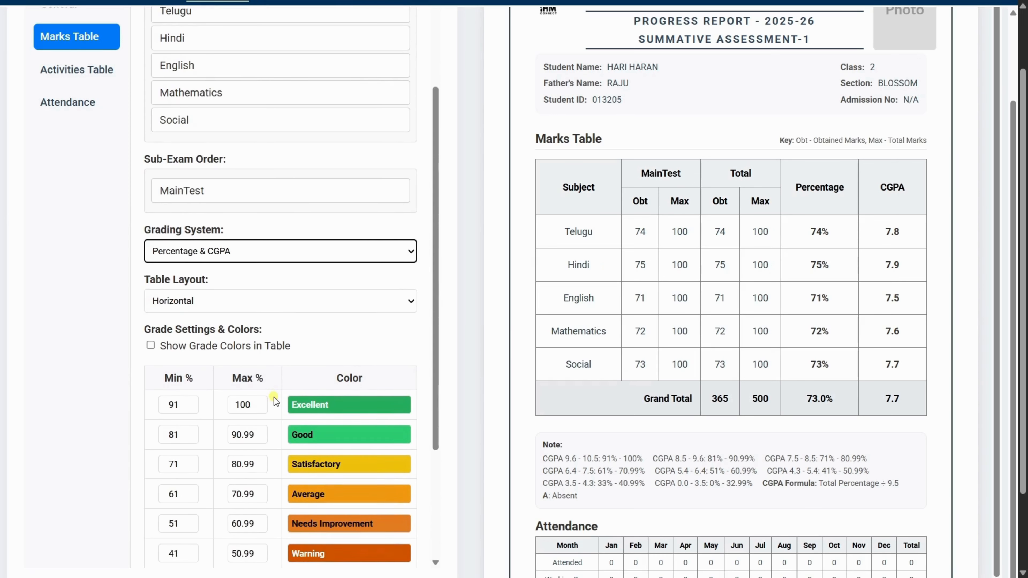
key(Tab)
scroll(292, 378, down, 2)
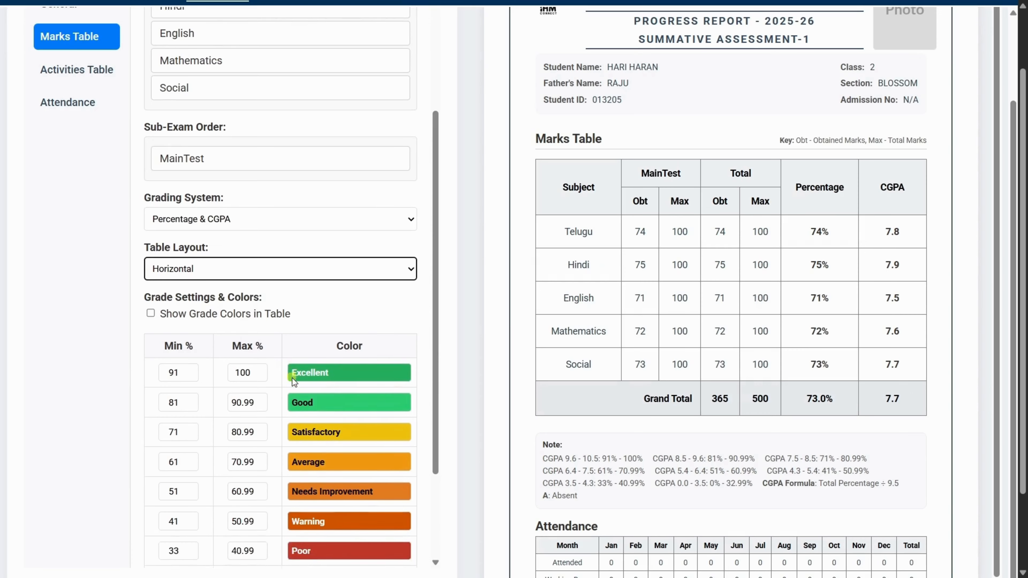
scroll(292, 377, down, 2)
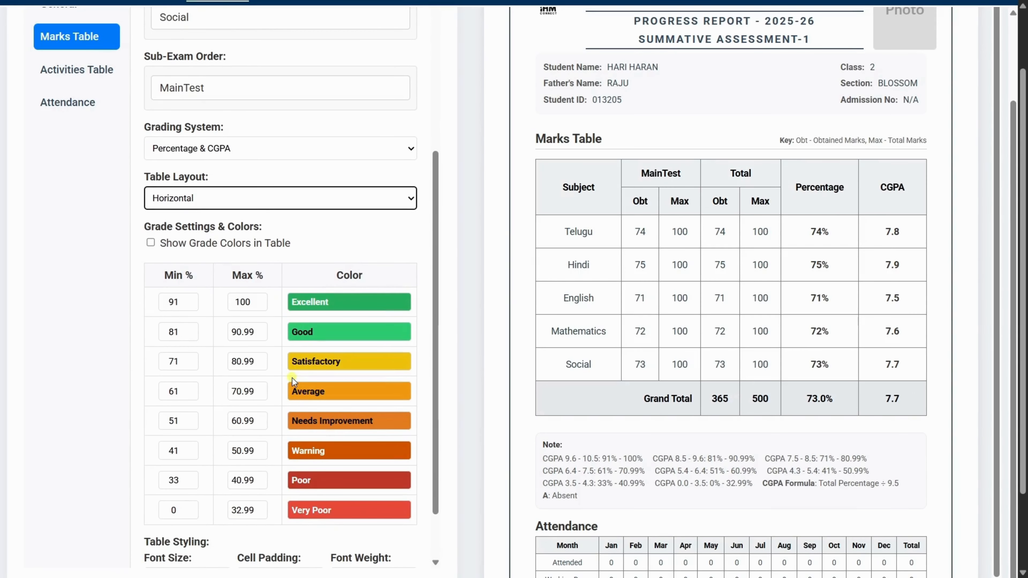
click(151, 243)
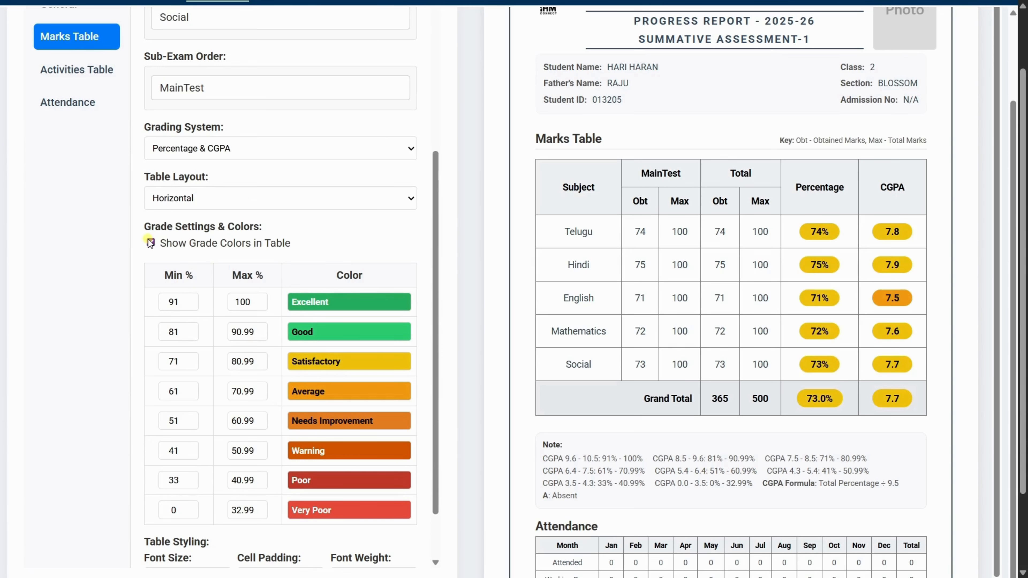
- Try Normal cell padding for the marks table and set it to Compact, keeping the font size and weight
scroll(241, 443, down, 3)
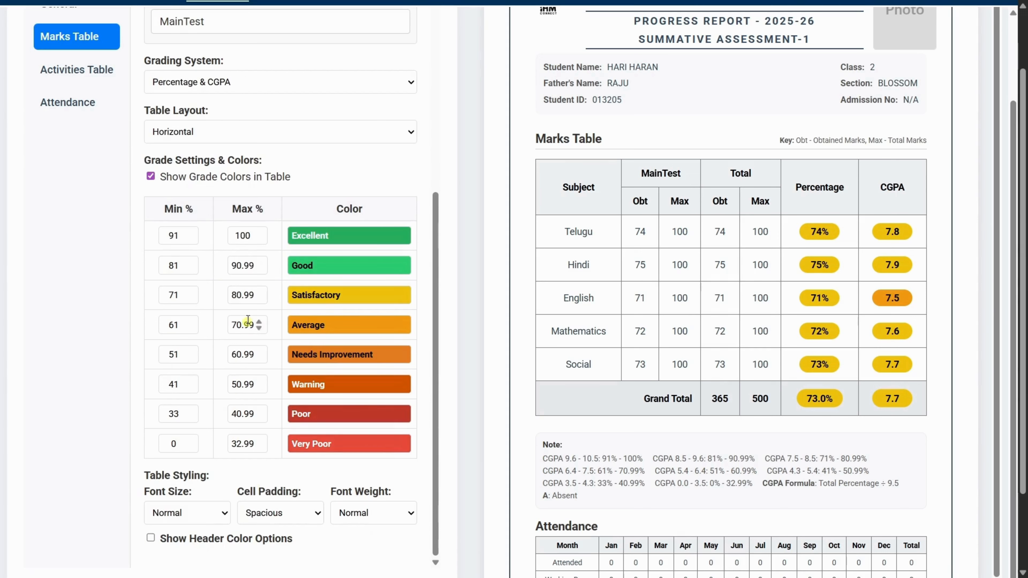
click(193, 517)
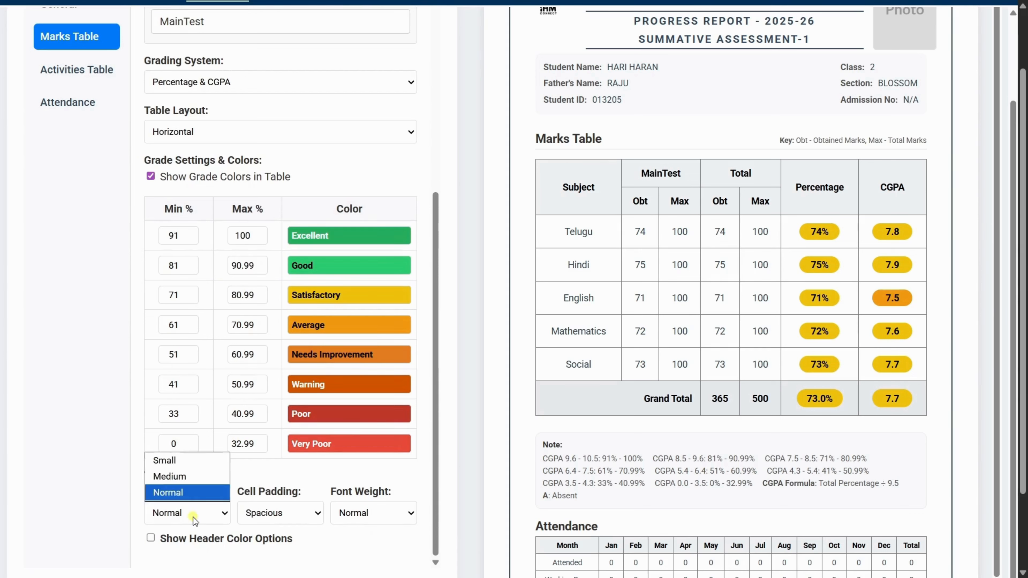
click(192, 517)
click(276, 518)
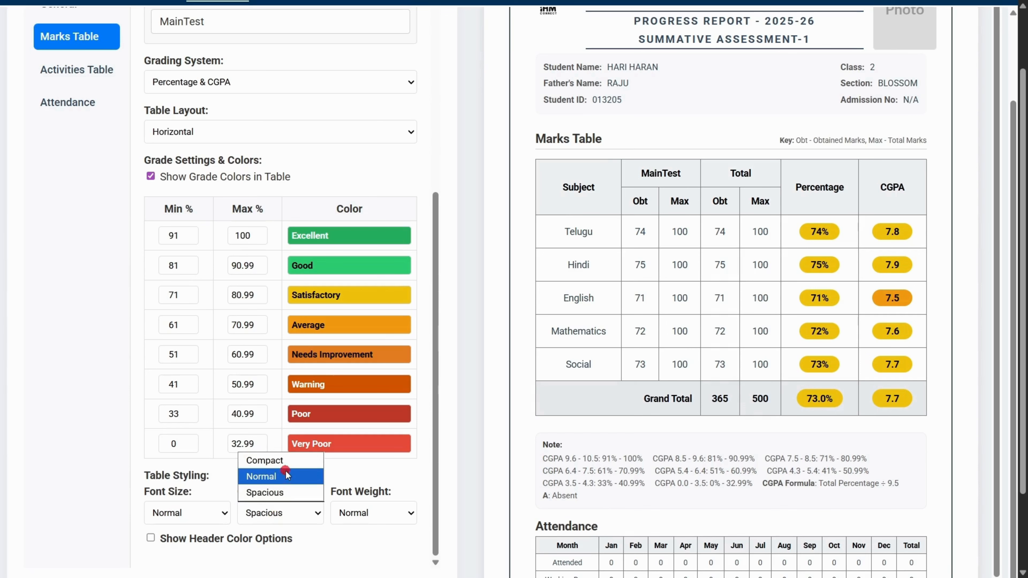
click(285, 471)
click(340, 509)
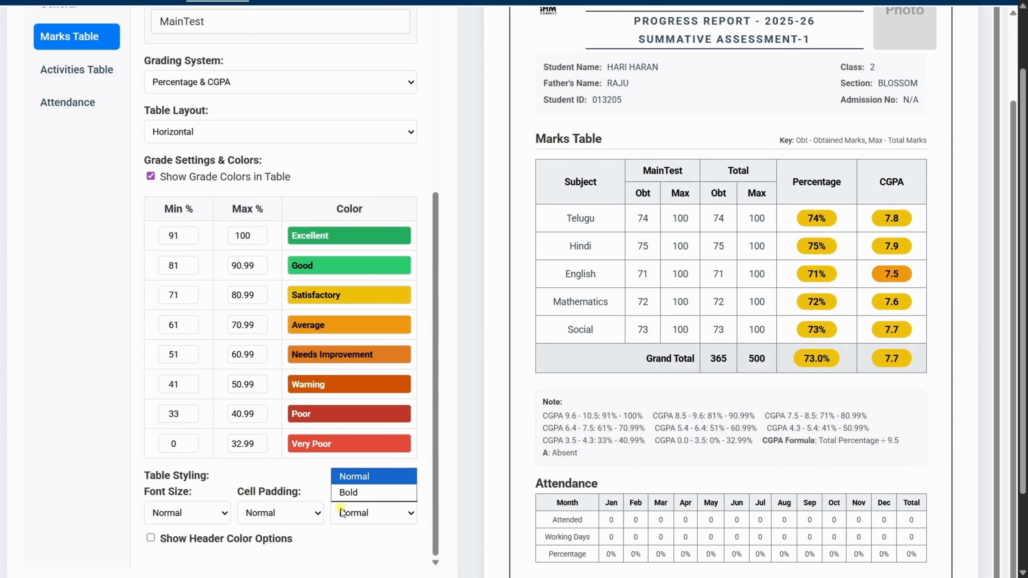
click(299, 510)
click(284, 462)
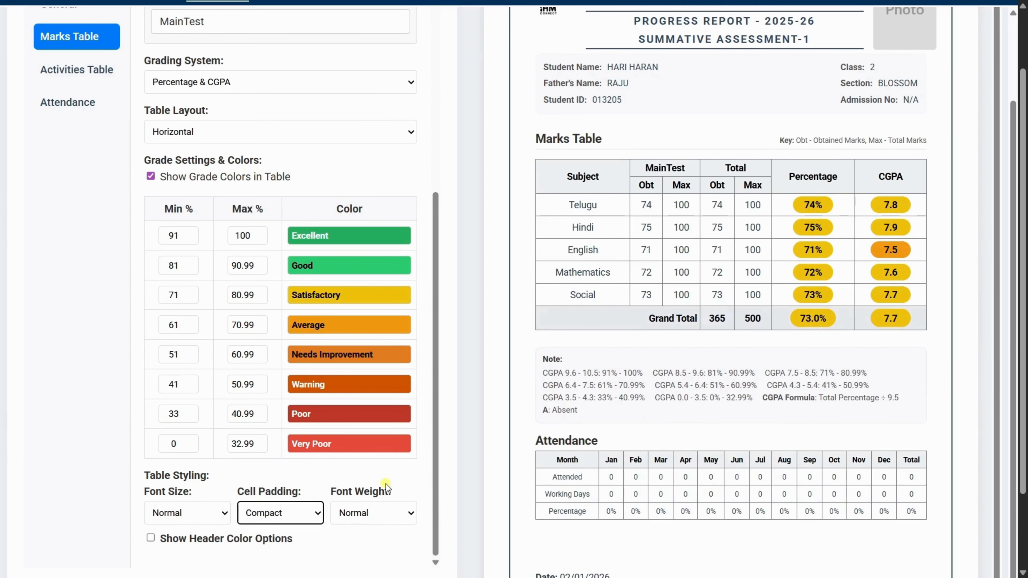
- Show the marks table's header color options, try a purple header and choose light gray
scroll(694, 451, down, 1)
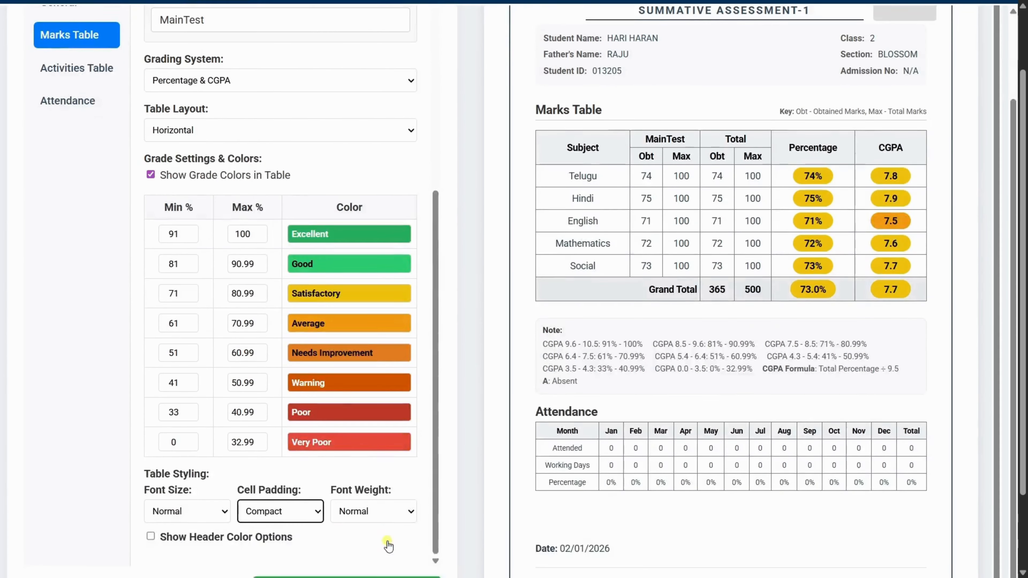
scroll(387, 544, down, 1)
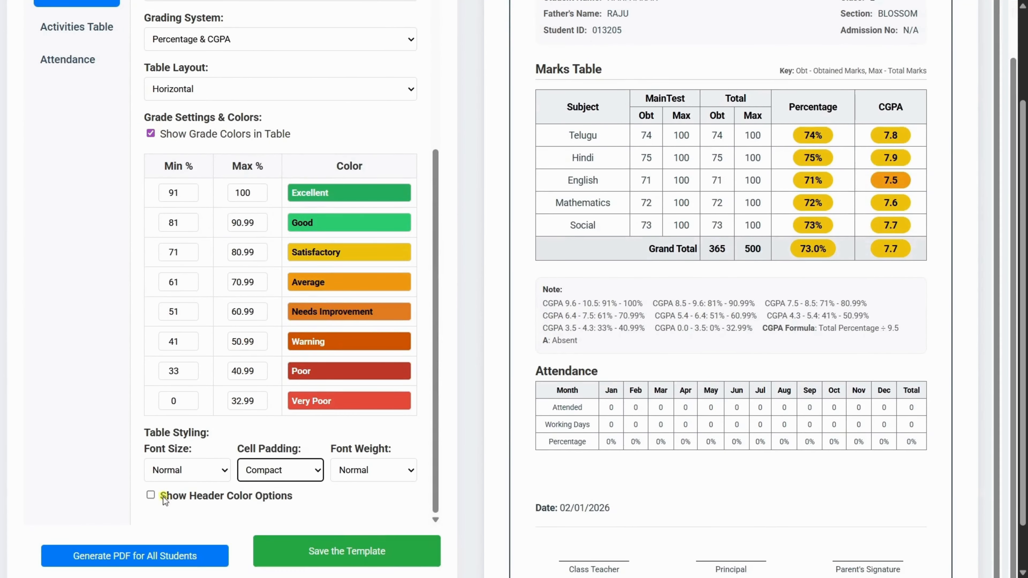
click(153, 496)
scroll(229, 500, down, 2)
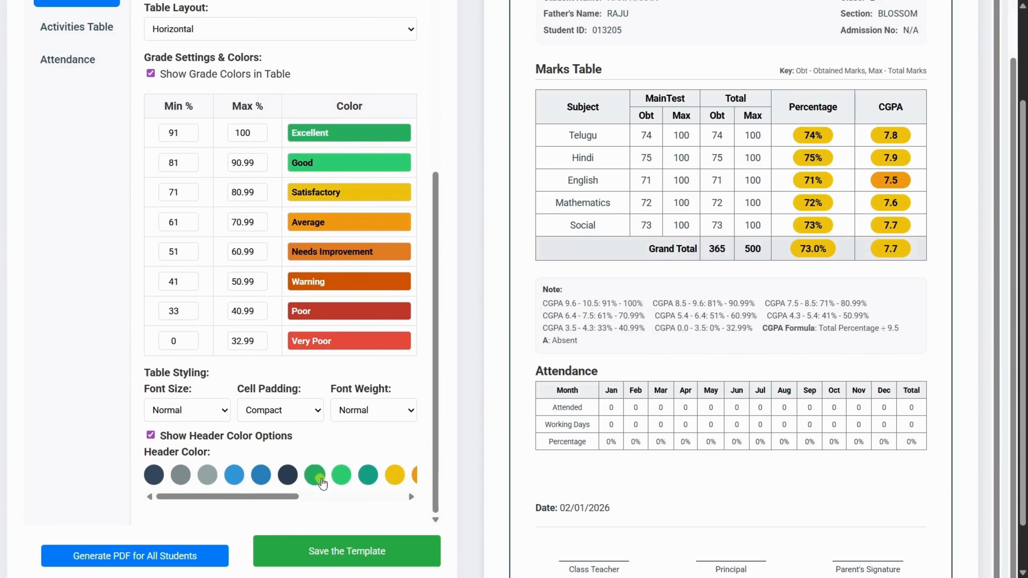
scroll(323, 480, right, 5)
click(360, 476)
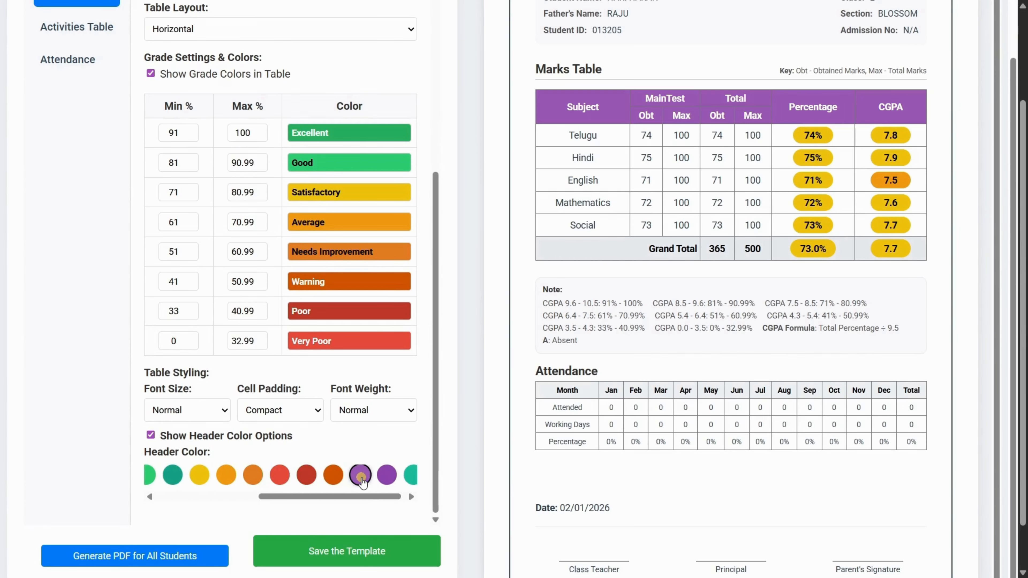
scroll(217, 481, left, 5)
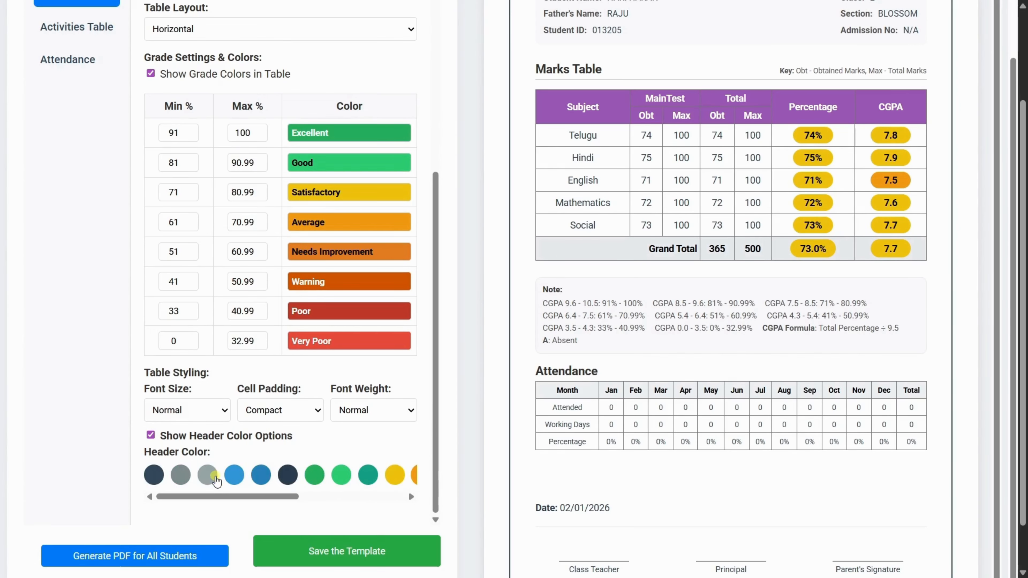
click(208, 479)
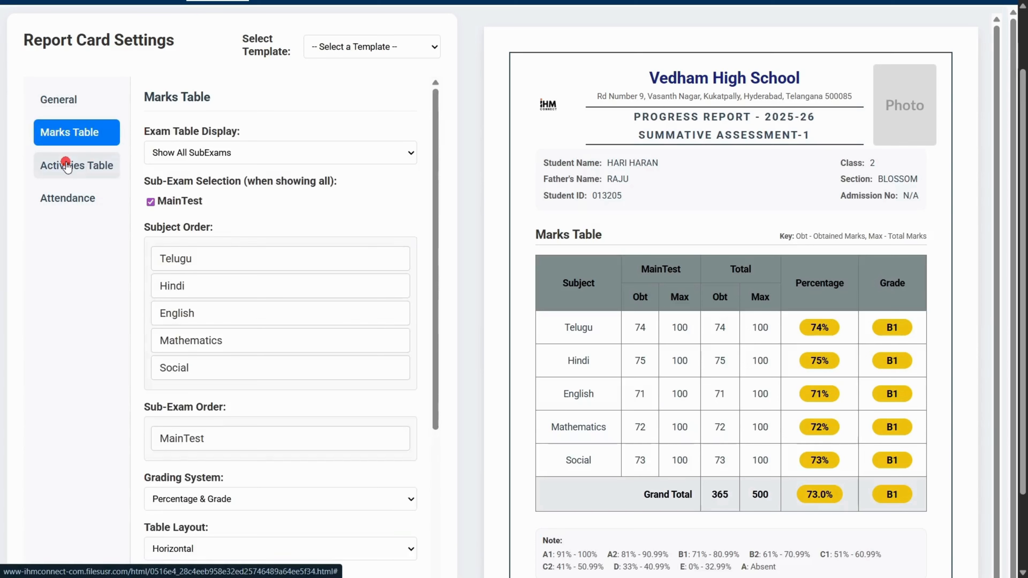
- Open the activities table settings and switch the activity display to None and back to Show
click(61, 164)
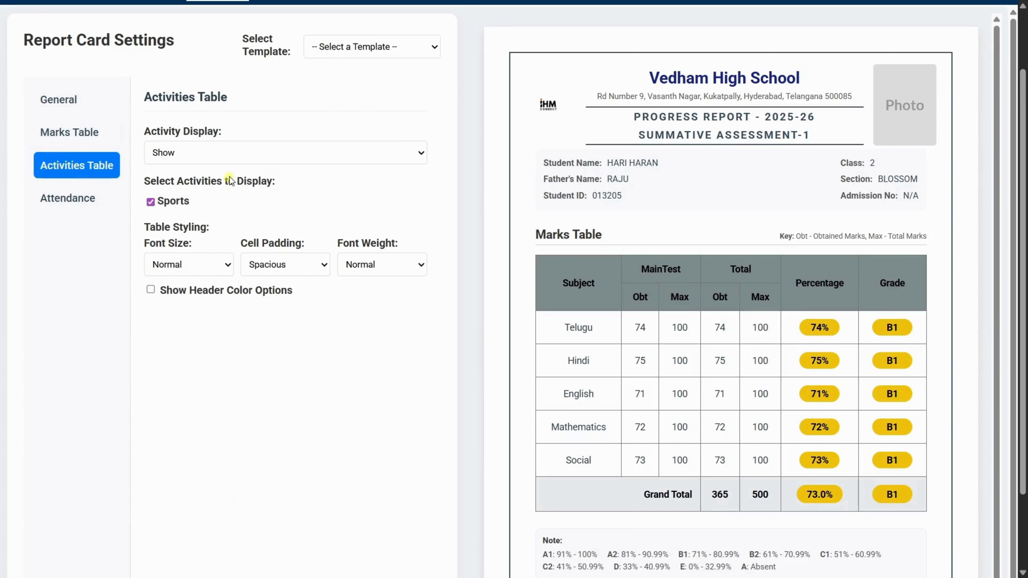
scroll(551, 427, down, 3)
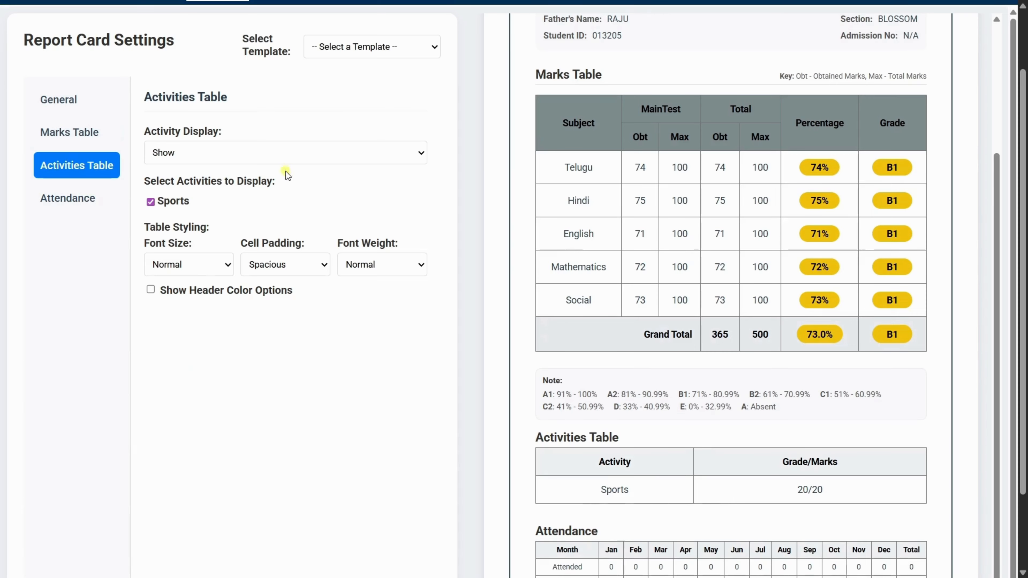
click(270, 154)
click(233, 188)
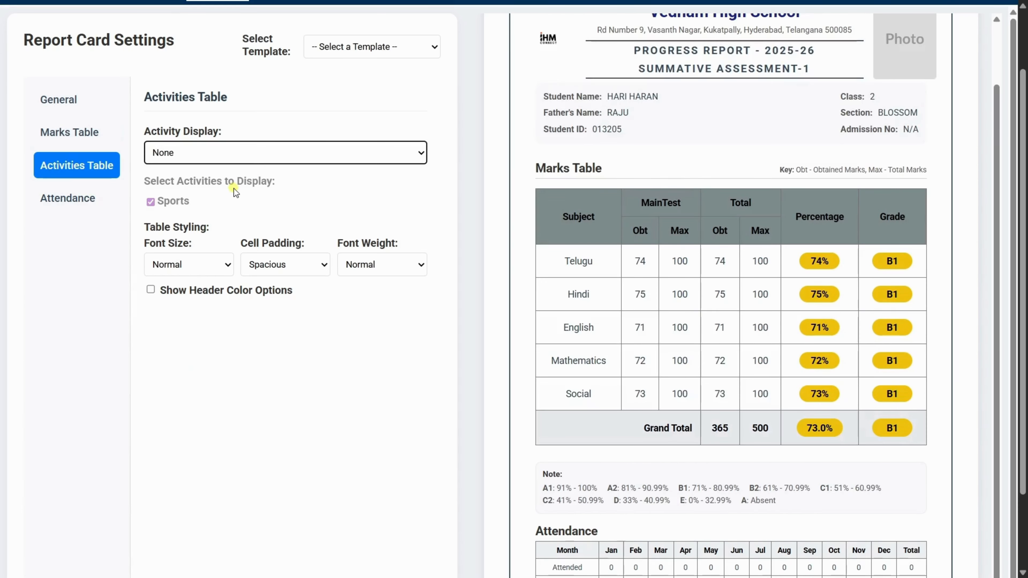
click(257, 153)
click(228, 171)
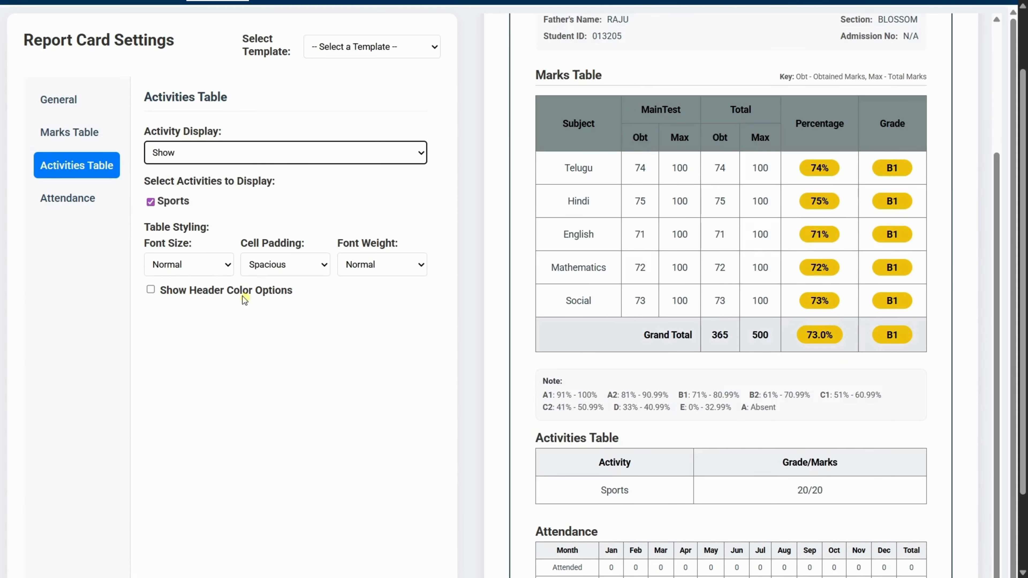
- Give the activities table a gray header color and set its activity display to None
click(150, 289)
click(178, 330)
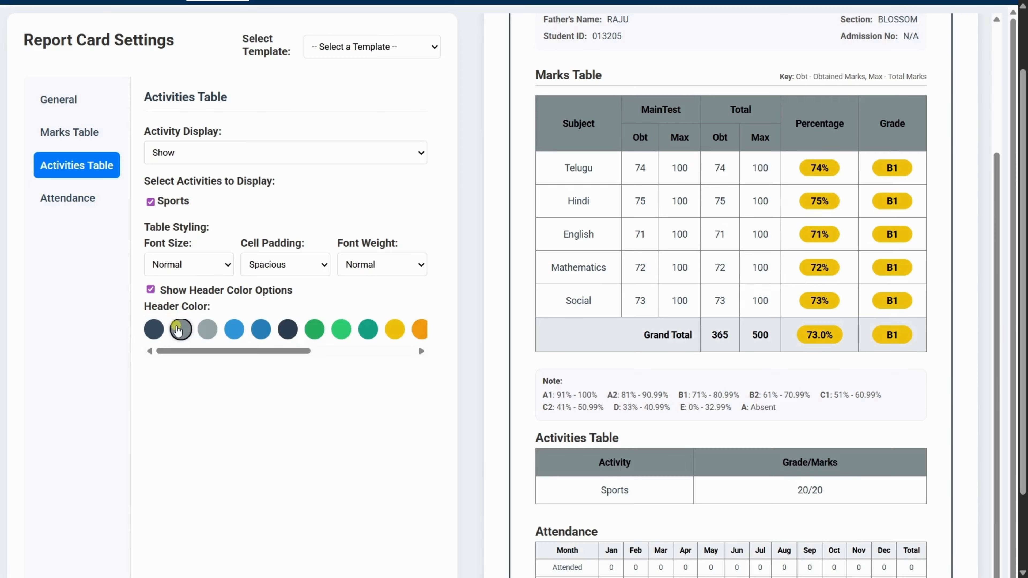
click(190, 153)
click(190, 186)
scroll(297, 292, up, 2)
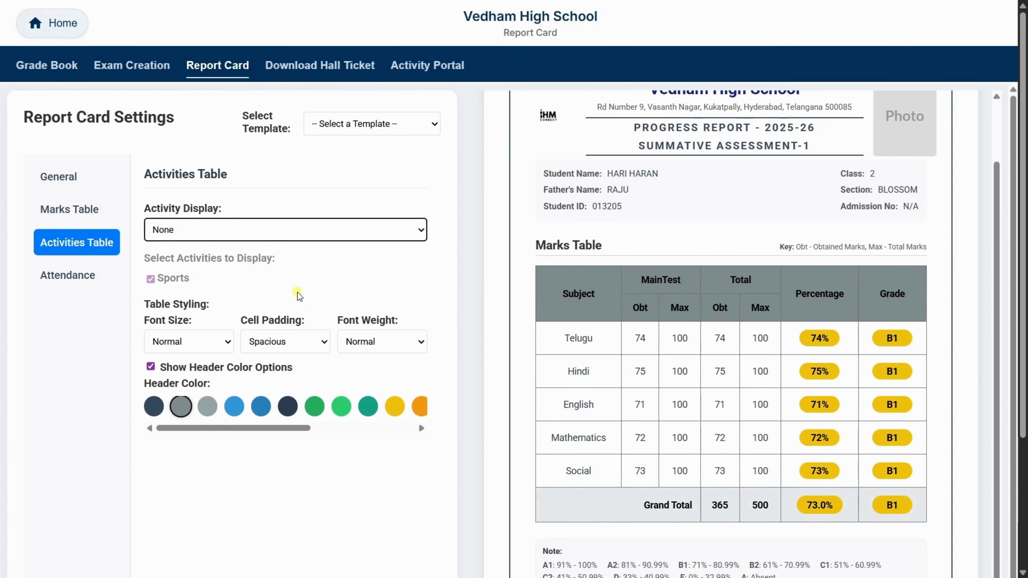
- Try showing the report card's attendance as a Graph and restore the Table display
click(67, 274)
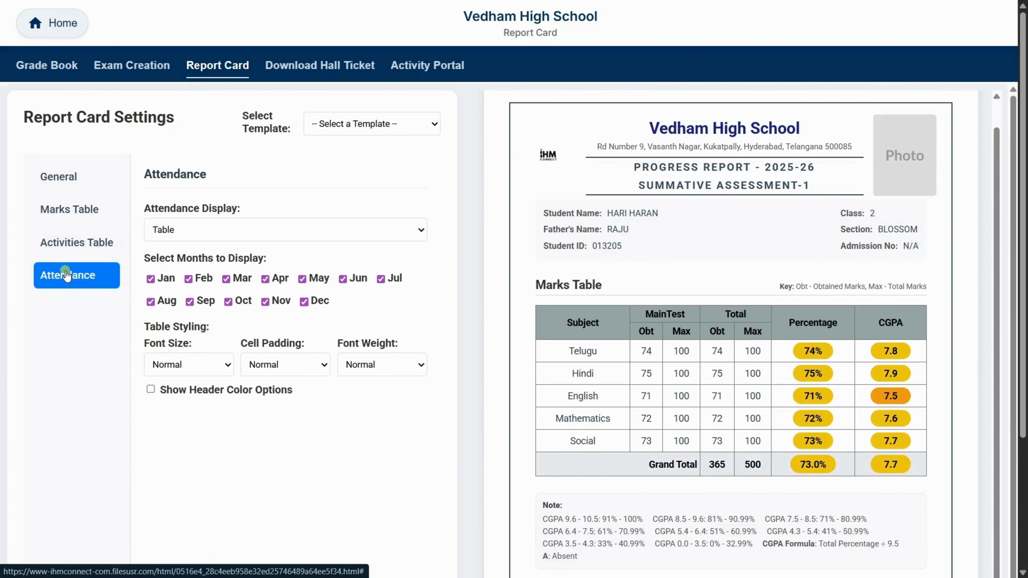
click(197, 231)
click(188, 265)
scroll(311, 339, down, 2)
scroll(312, 339, down, 3)
scroll(683, 427, up, 8)
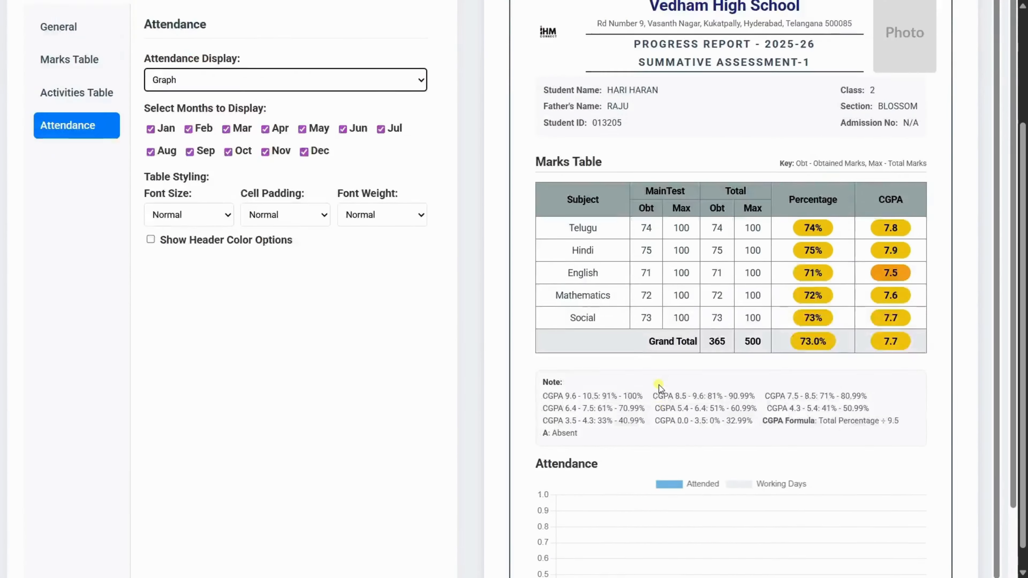
click(259, 230)
click(196, 249)
scroll(589, 467, down, 5)
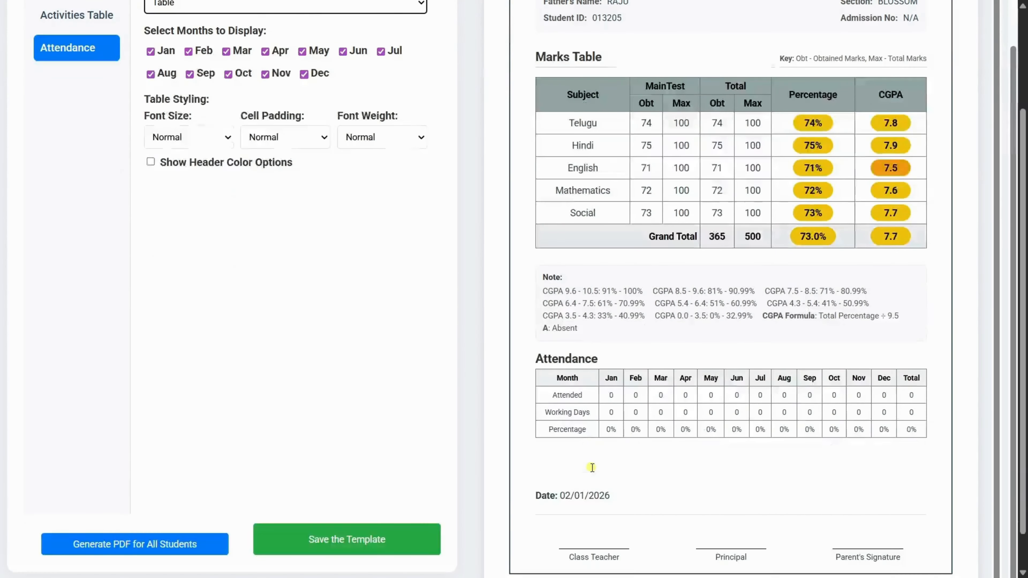
- Exclude January through May from the attendance table so it covers only June through December
scroll(680, 446, up, 5)
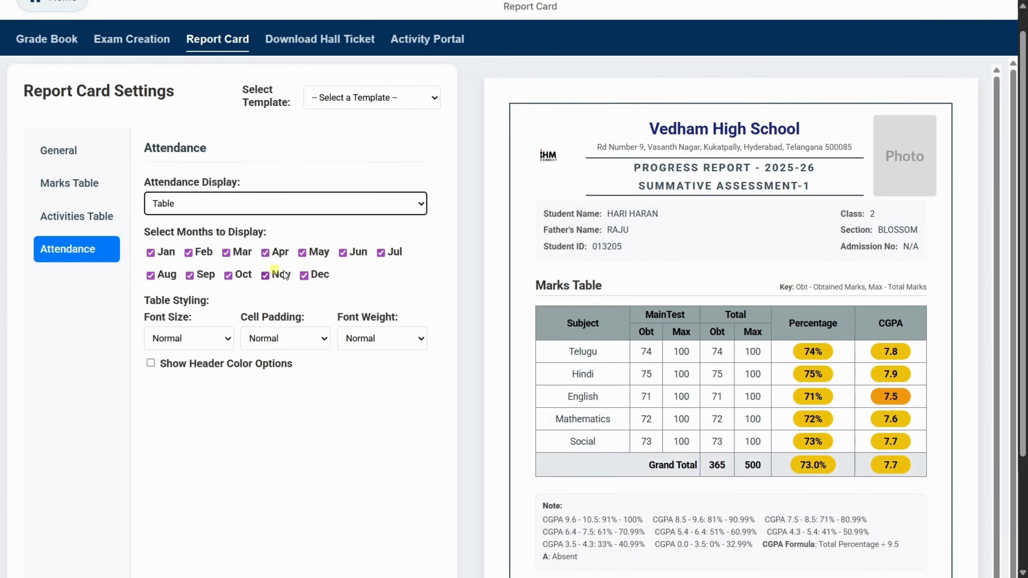
click(150, 252)
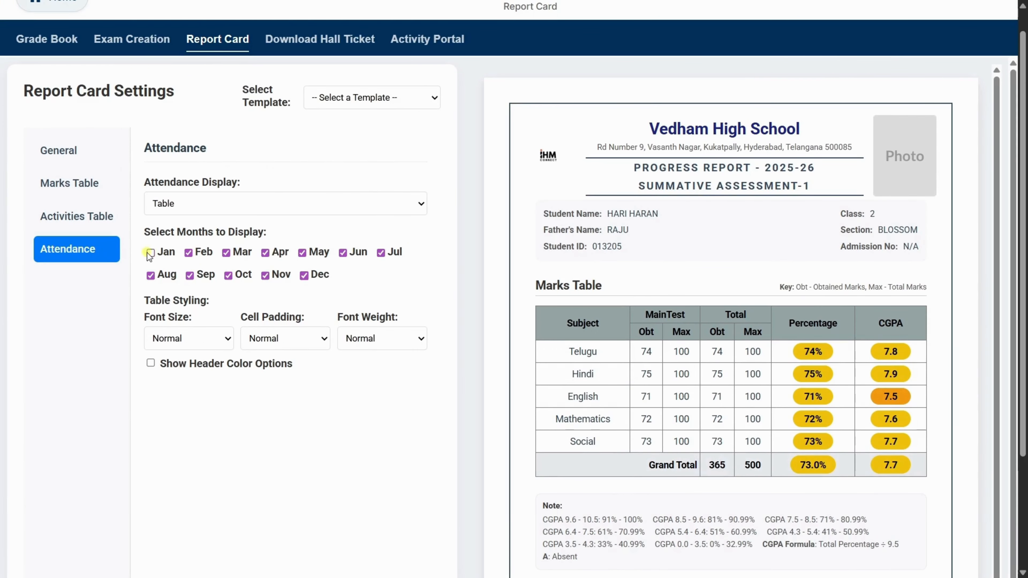
click(226, 253)
click(265, 253)
click(302, 252)
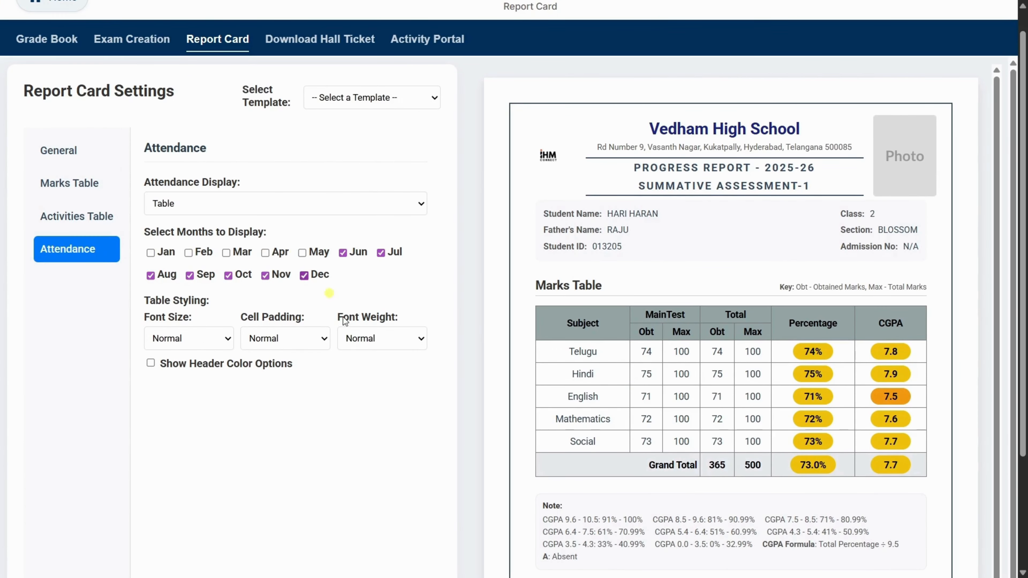
scroll(408, 464, down, 5)
scroll(652, 416, up, 5)
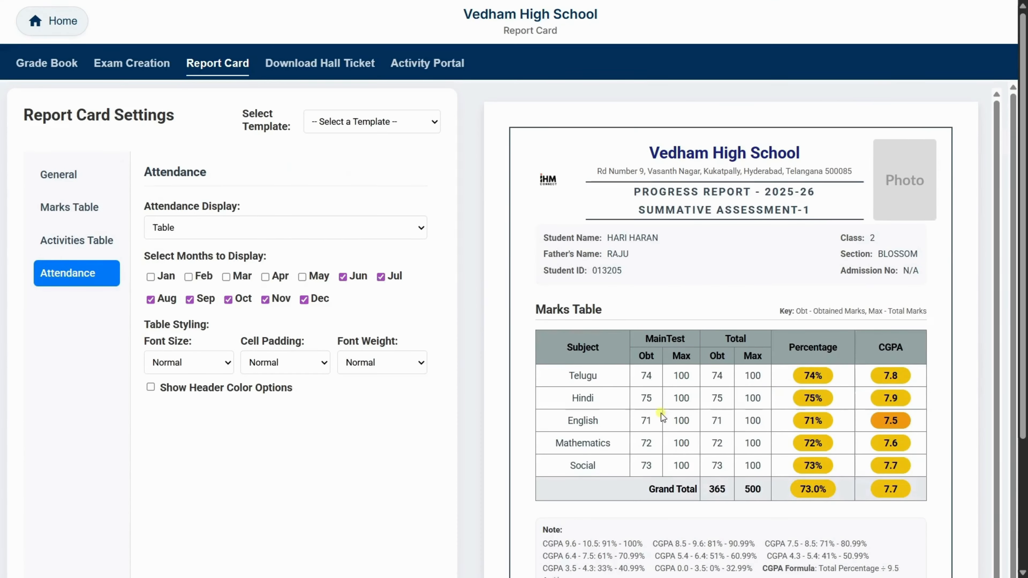
- Show the attendance table's header color options, choose gray and check the report card preview
click(150, 390)
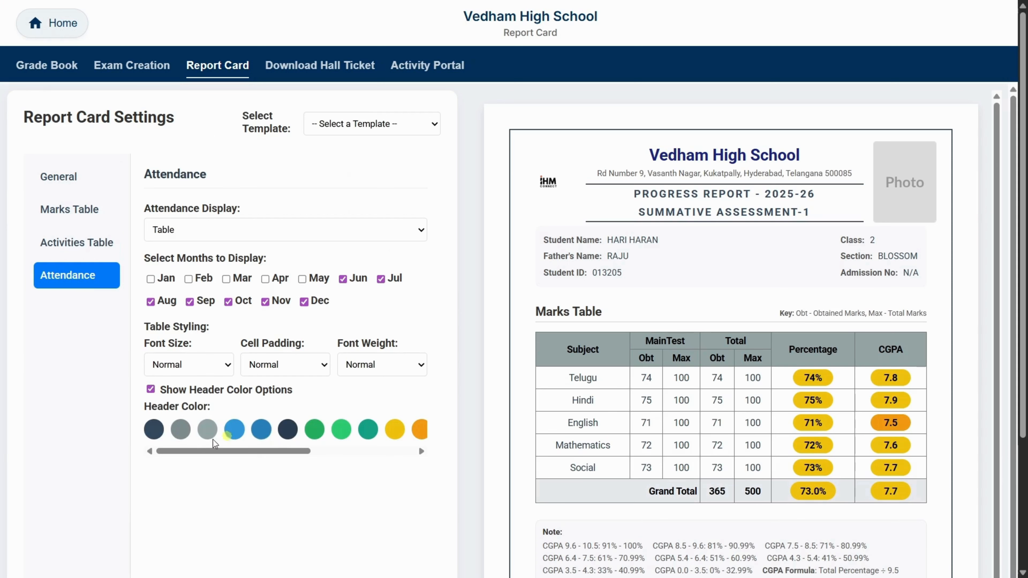
click(178, 434)
scroll(415, 512, down, 2)
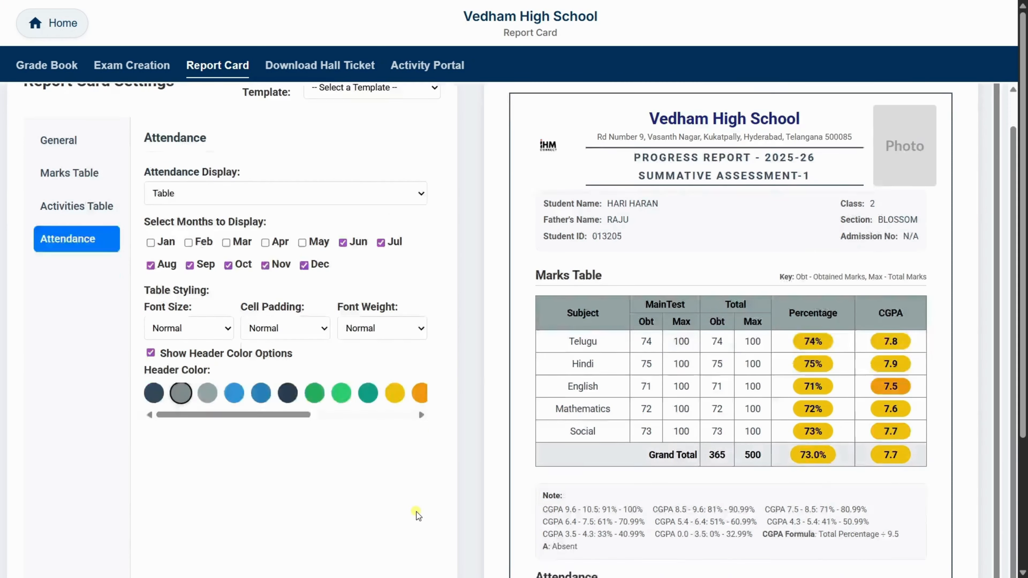
scroll(416, 511, down, 2)
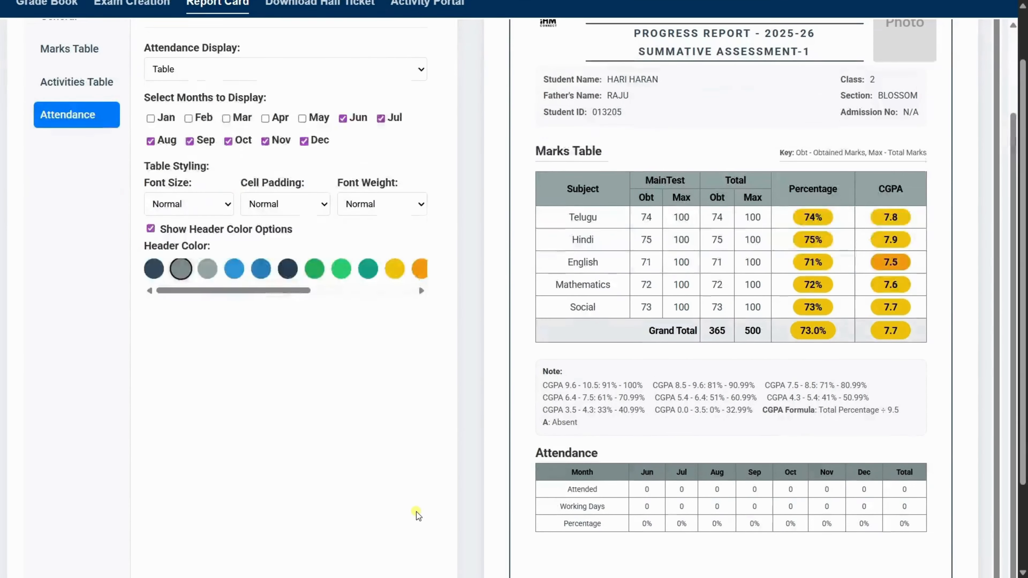
scroll(416, 512, up, 2)
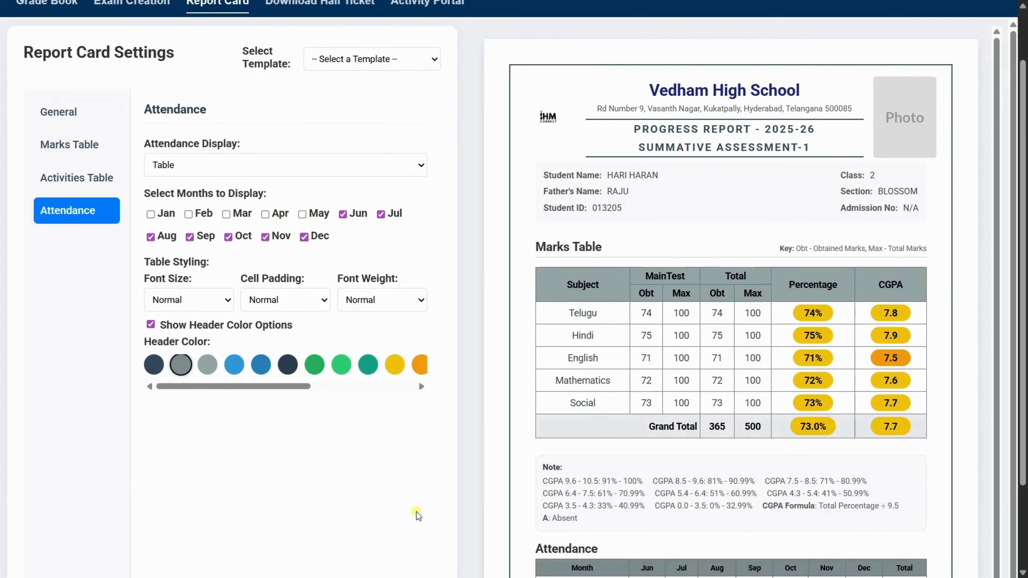
scroll(415, 511, up, 2)
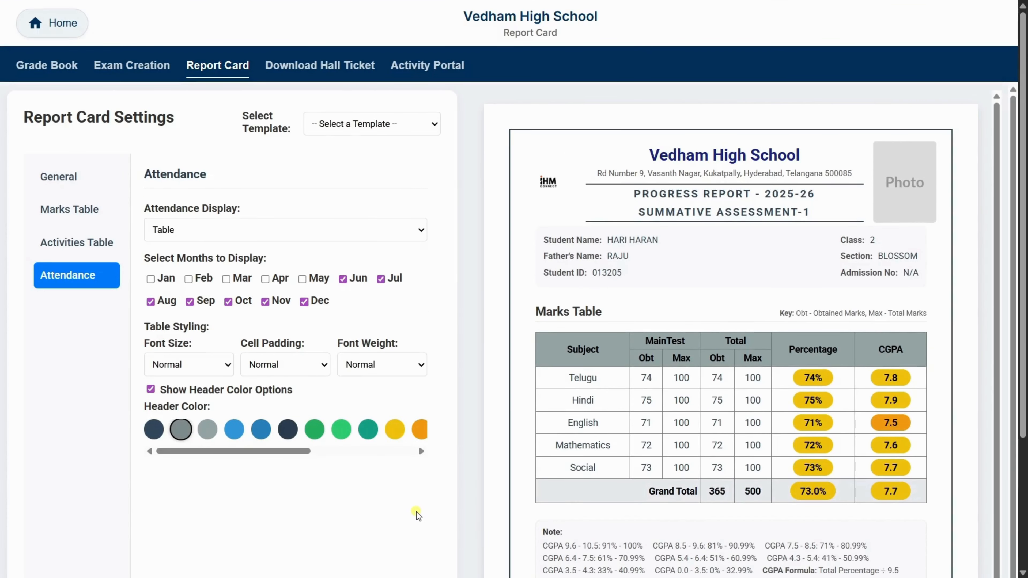
- Generate the report card PDF for all students and look through its pages in Adobe Acrobat
scroll(325, 507, down, 5)
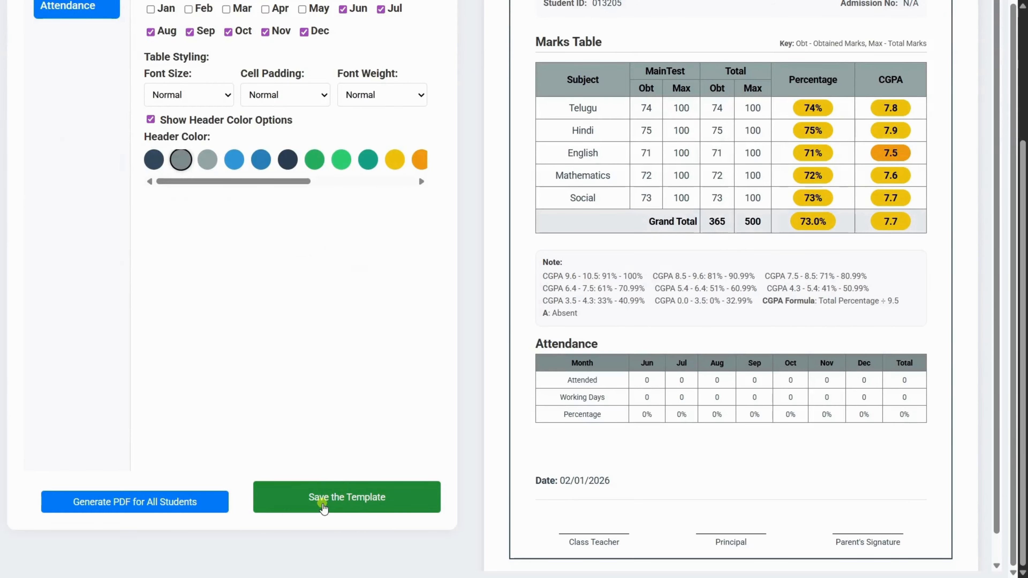
click(153, 505)
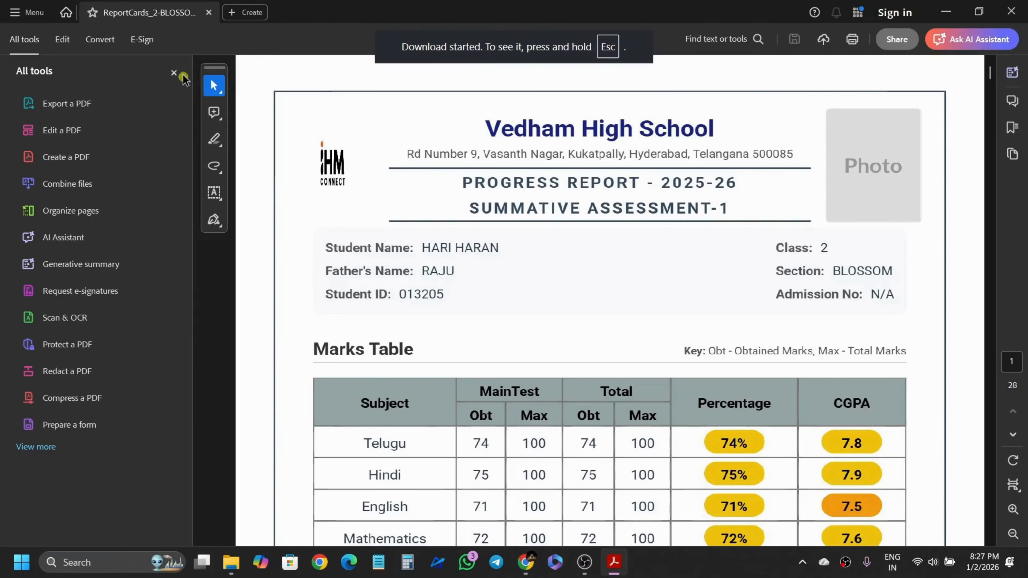
click(174, 72)
scroll(509, 314, down, 10)
scroll(508, 315, down, 5)
scroll(509, 315, down, 20)
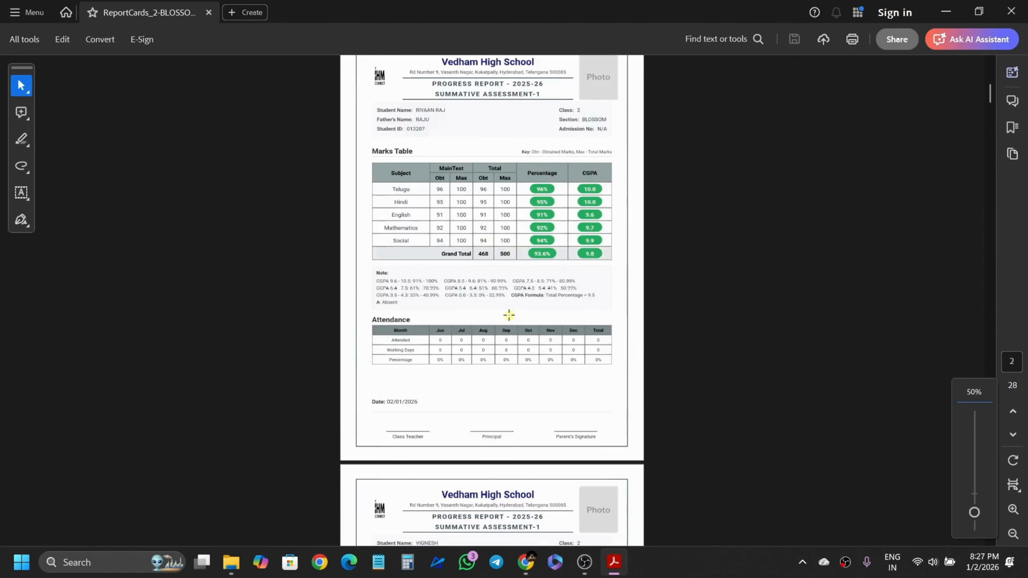
scroll(509, 315, down, 20)
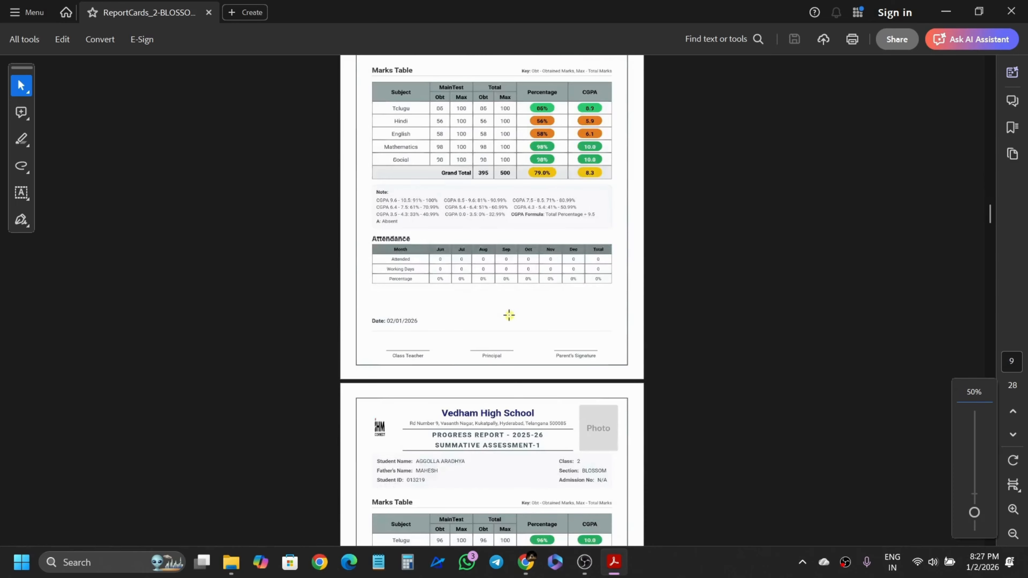
scroll(508, 315, down, 3)
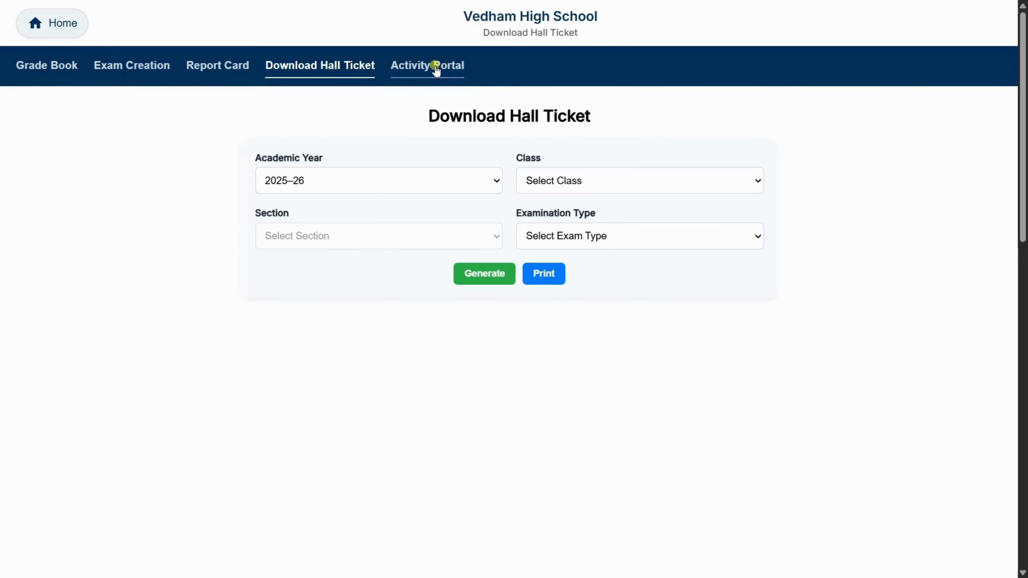
- Open the Activity Portal and select academic year 2025-26, class 2, section BLOSSOM and exam type Summative Assessment-1
click(435, 67)
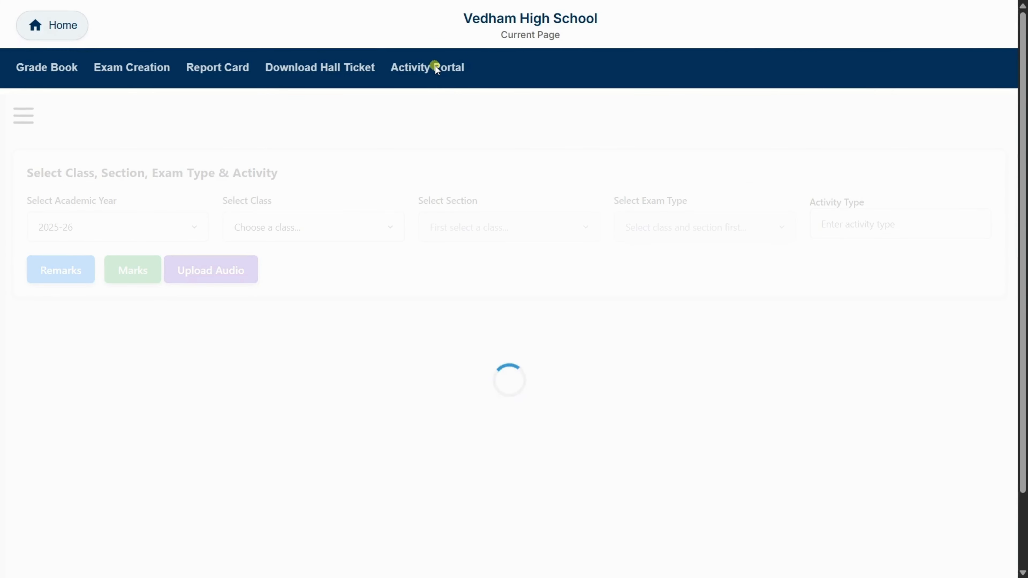
click(152, 235)
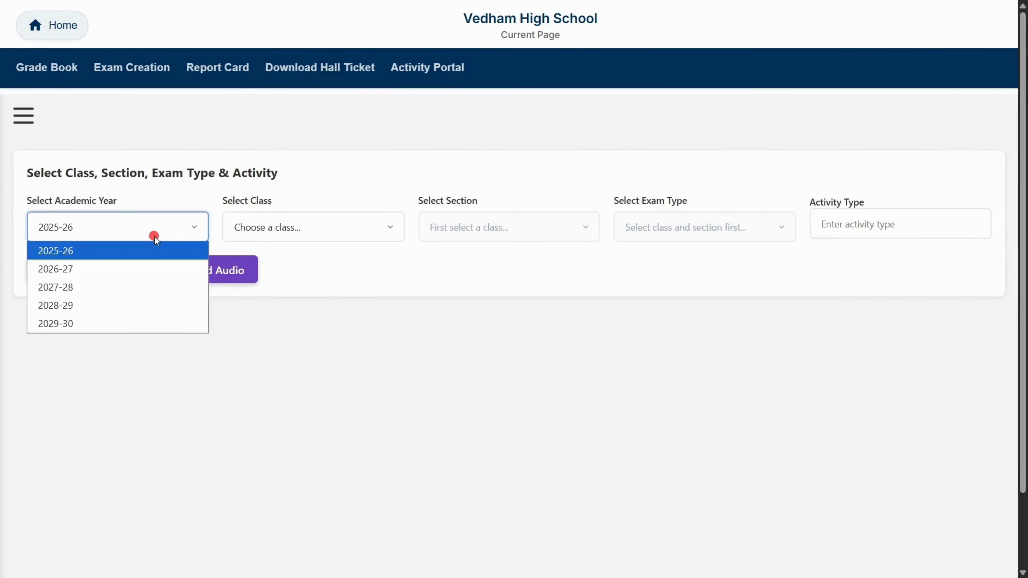
click(155, 236)
click(308, 231)
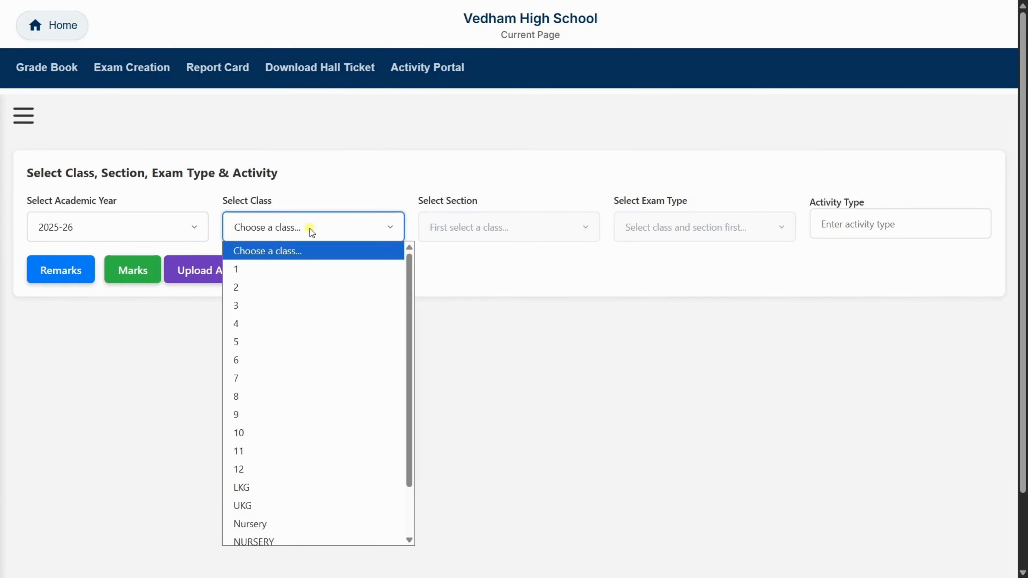
click(267, 288)
click(488, 235)
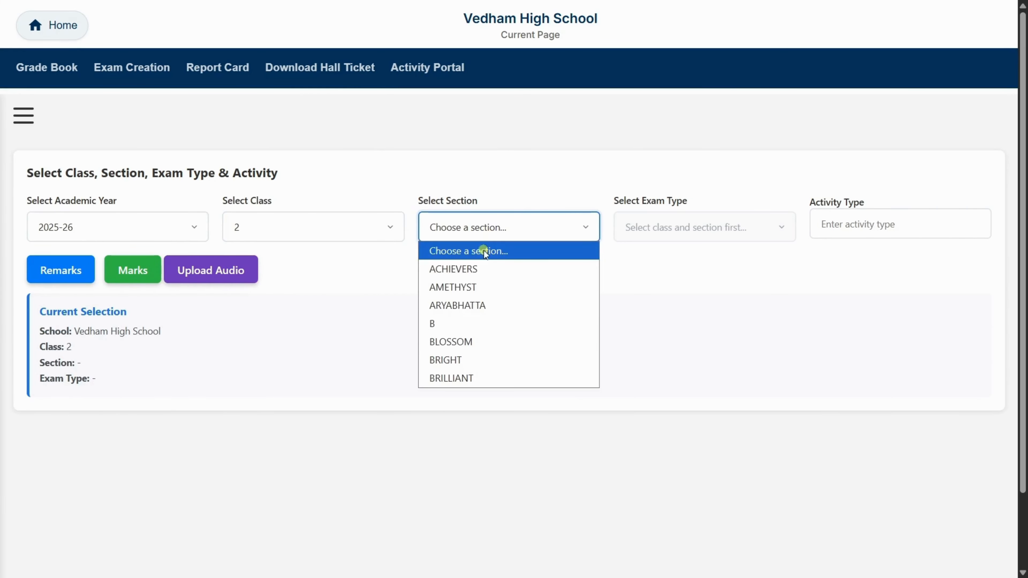
click(468, 343)
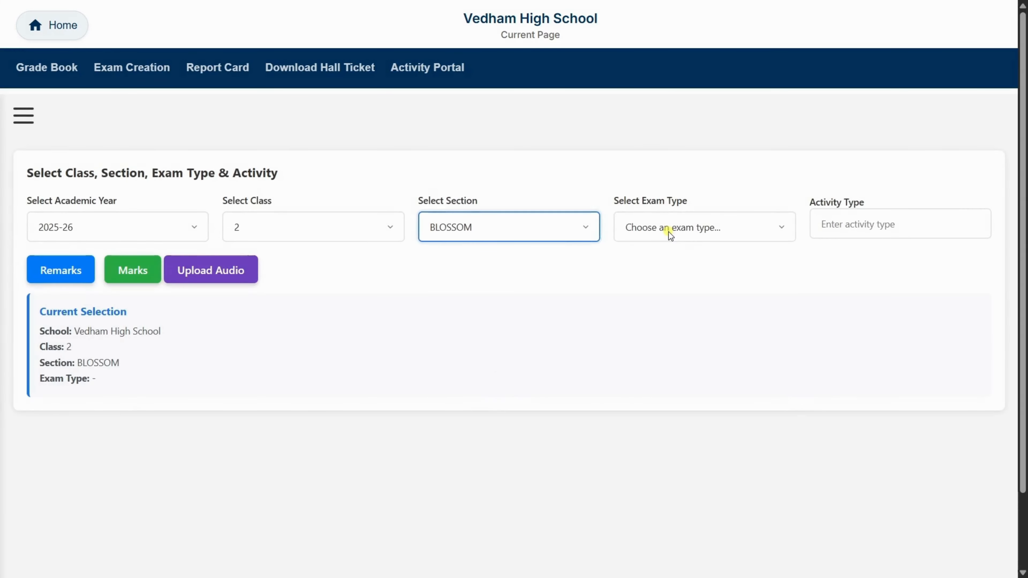
click(669, 232)
scroll(648, 394, down, 4)
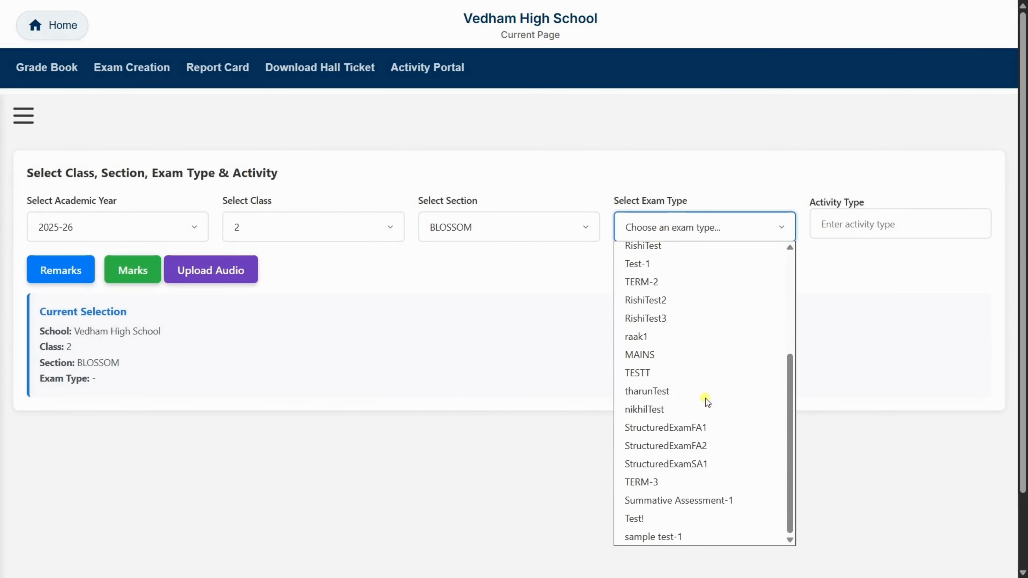
click(668, 501)
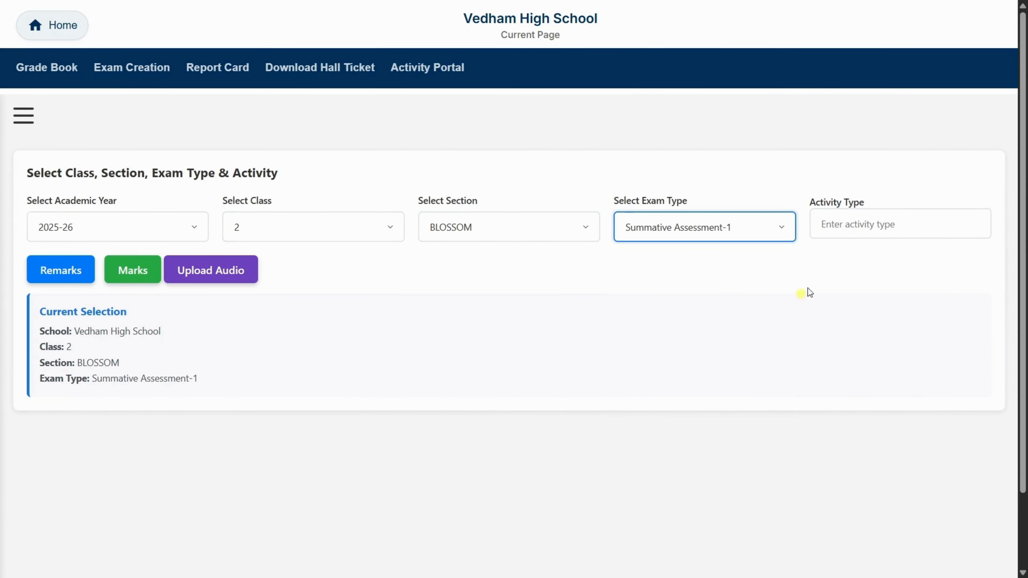
- Enter Sports as the activity type and open the marks entry list for the selected class
click(871, 221)
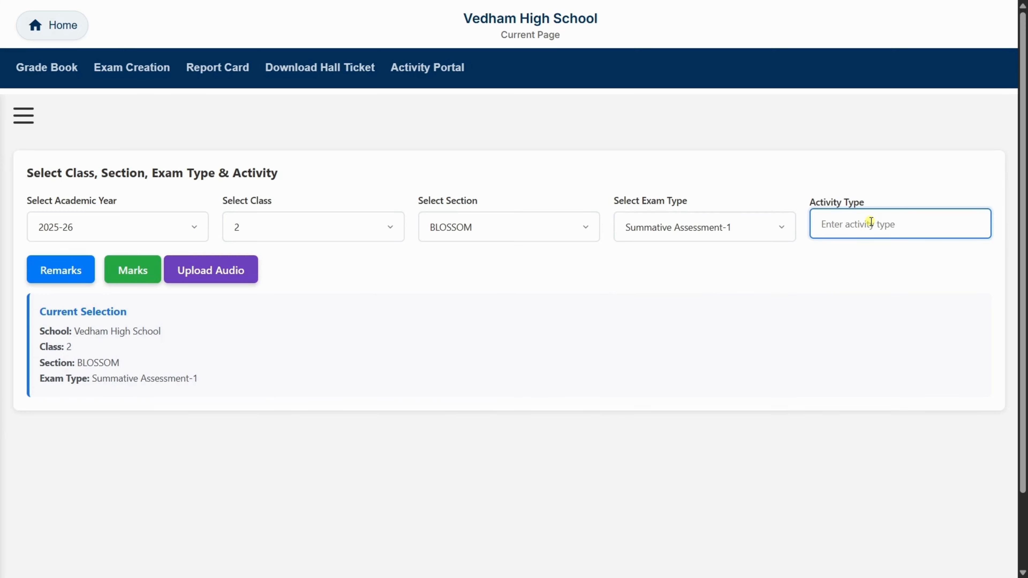
text(Sports)
click(508, 250)
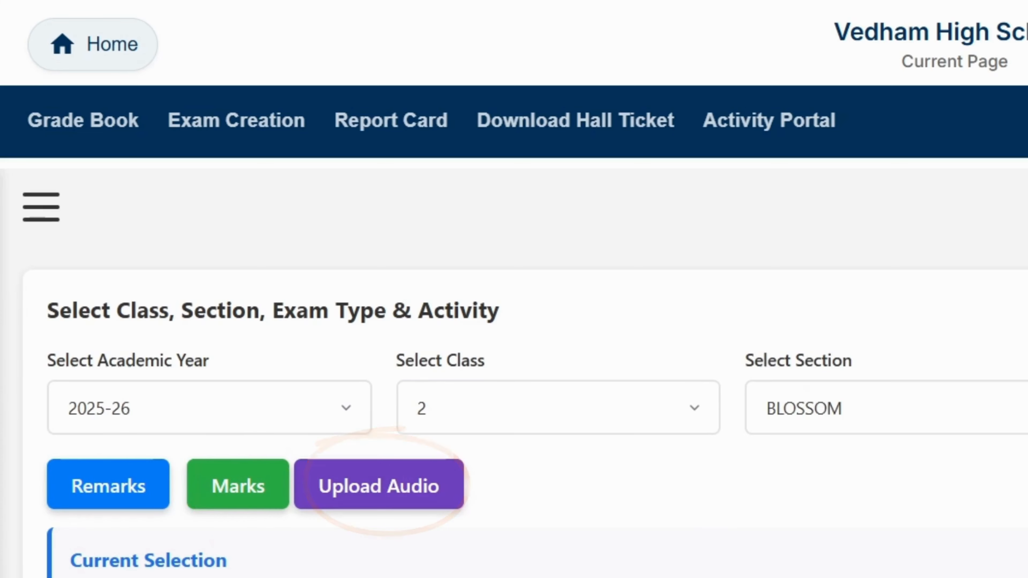
scroll(526, 372, down, 3)
scroll(525, 372, down, 2)
scroll(252, 400, up, 1)
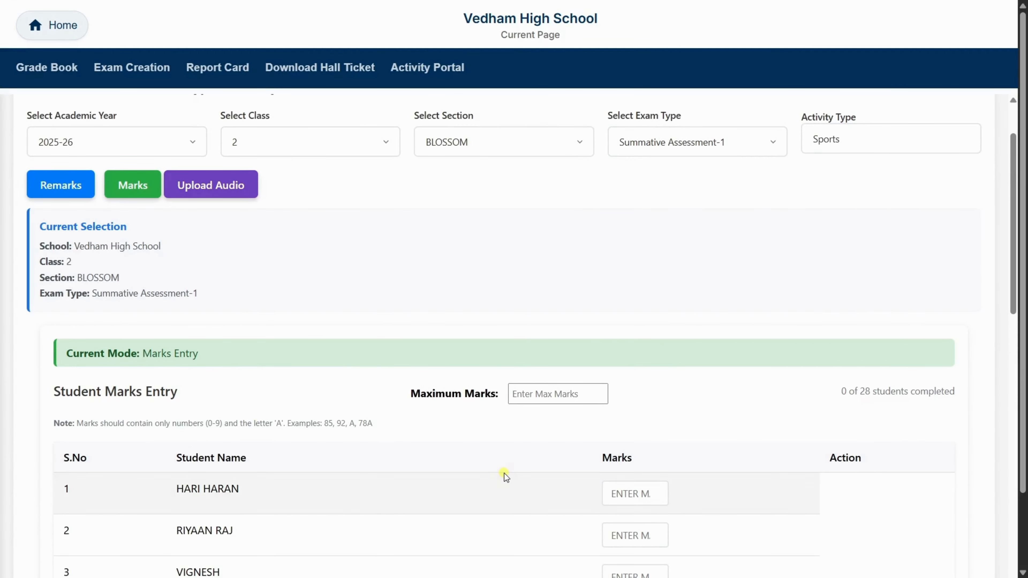
scroll(503, 475, down, 3)
- Set the maximum marks for Sports to 20 and enter marks of 17 and 18 for the first two students
click(539, 262)
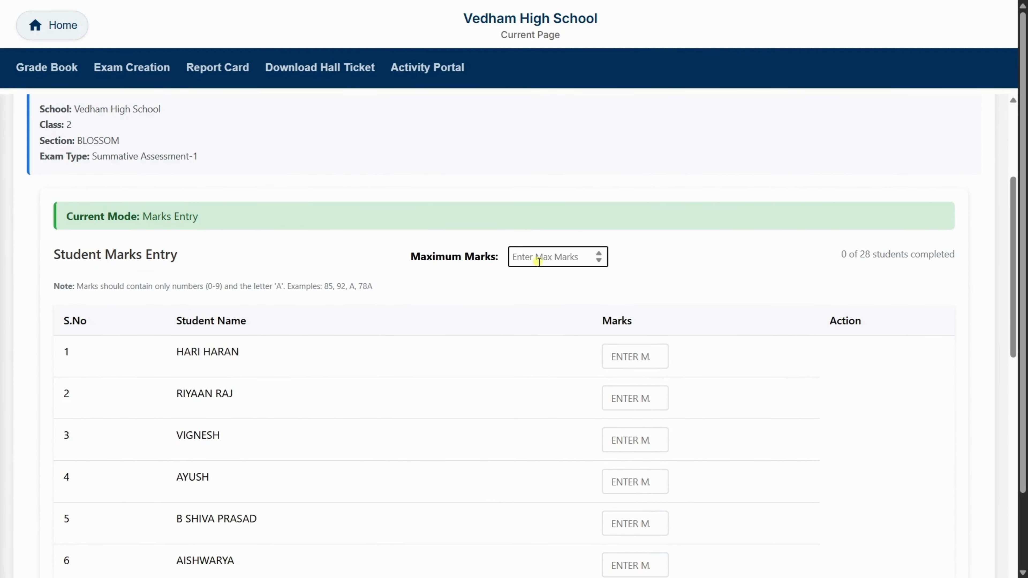
text(20)
click(618, 357)
text(17)
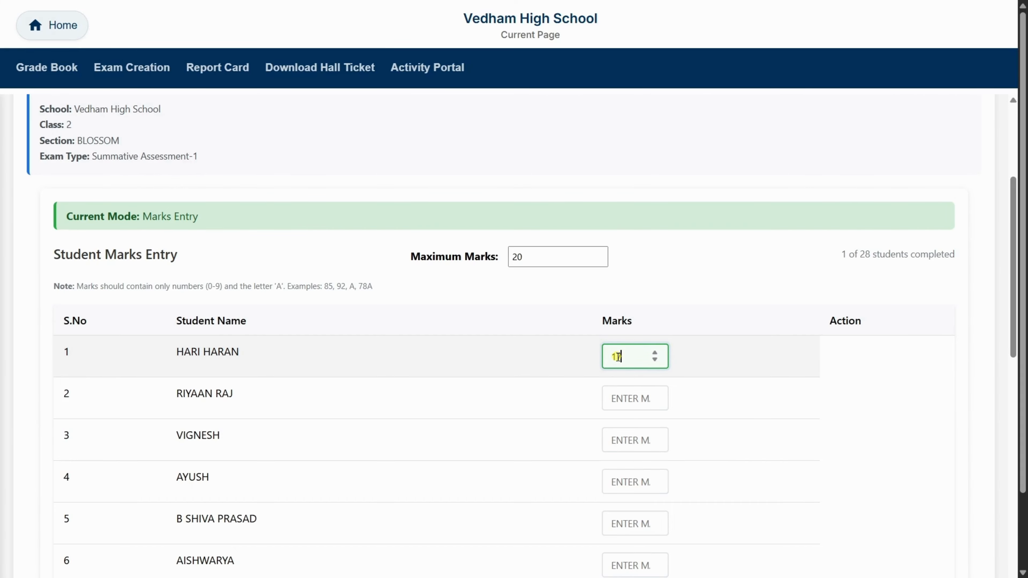
click(620, 398)
text(18)
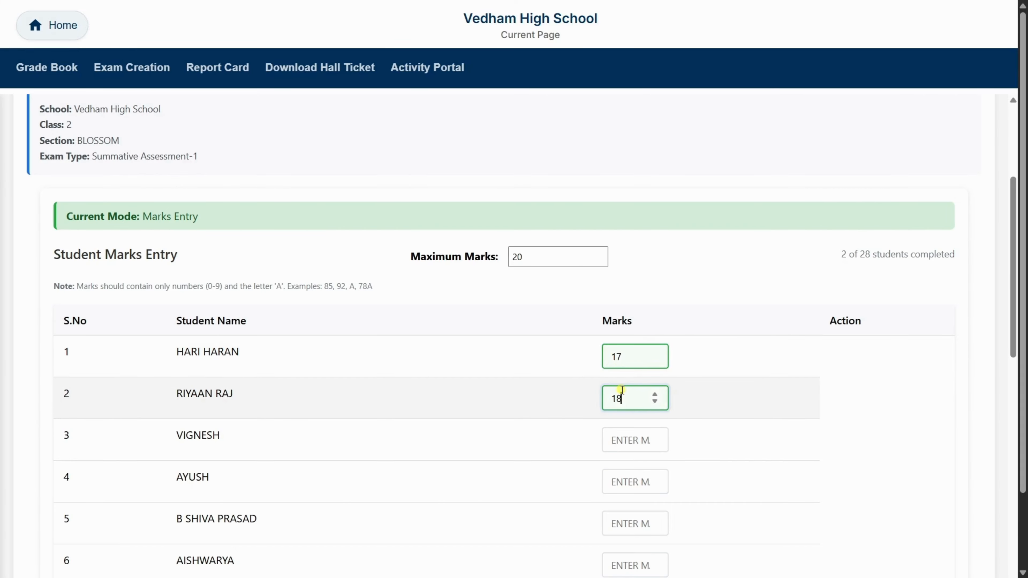
scroll(621, 390, up, 2)
scroll(622, 390, down, 20)
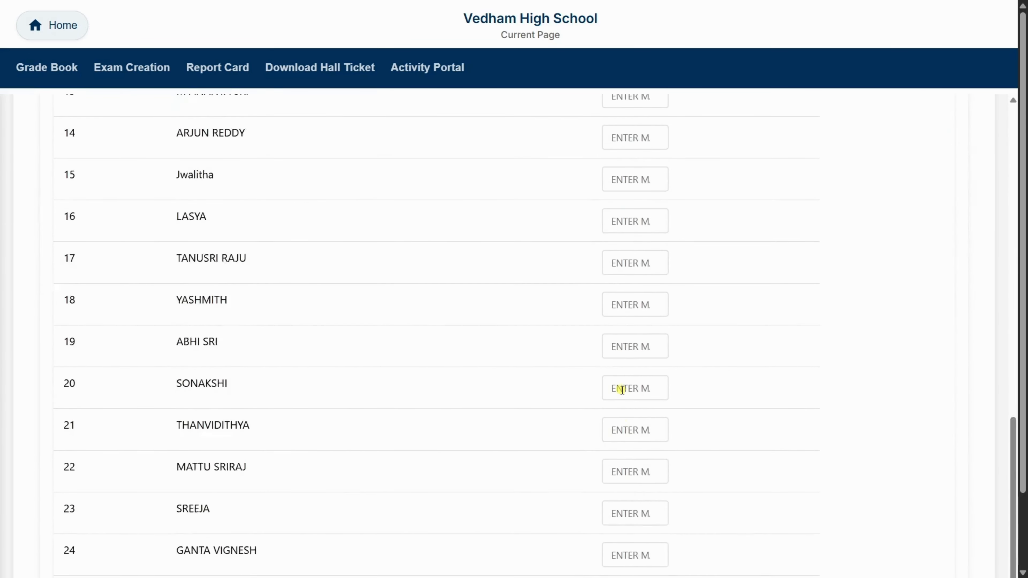
scroll(519, 429, up, 20)
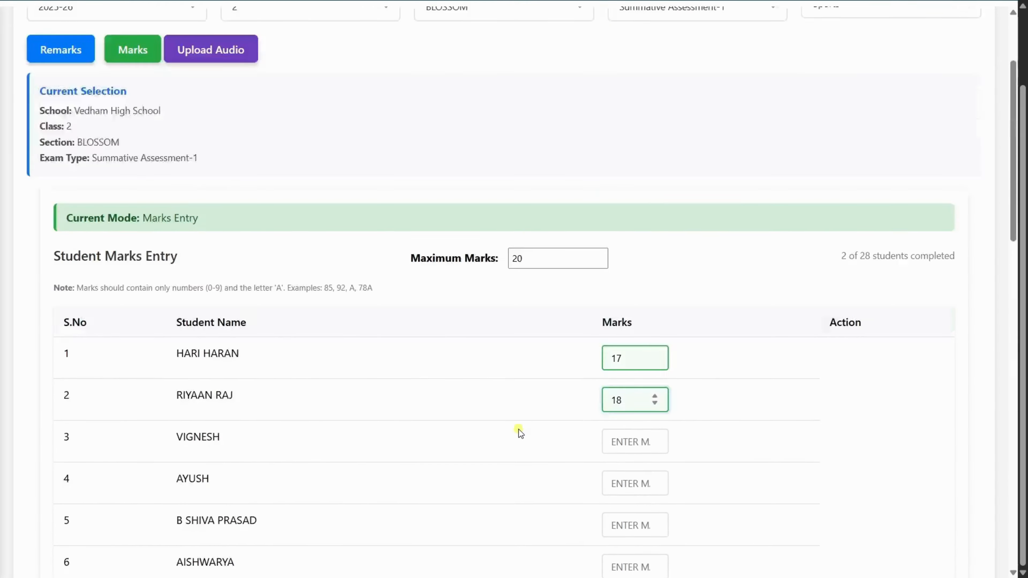
- Switch to remarks entry and enter the remarks "Performed well" and "Great" for the first two students
click(78, 190)
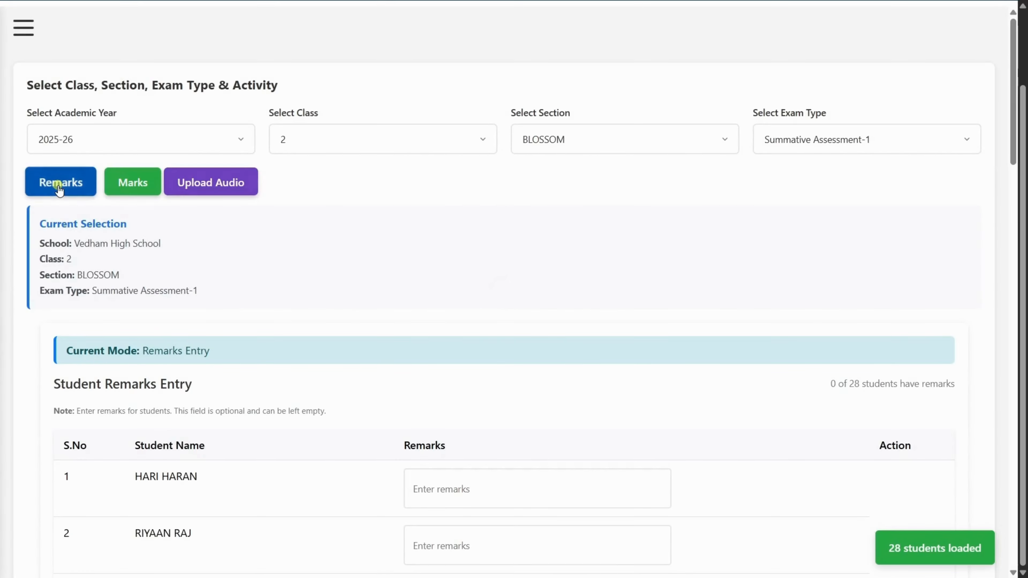
scroll(477, 453, down, 5)
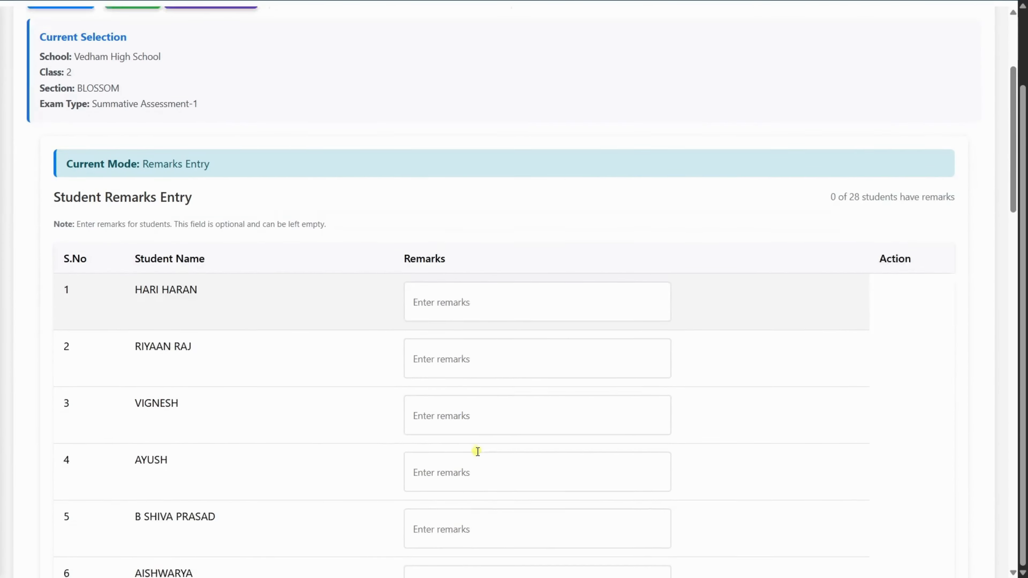
click(462, 276)
text(Performed well)
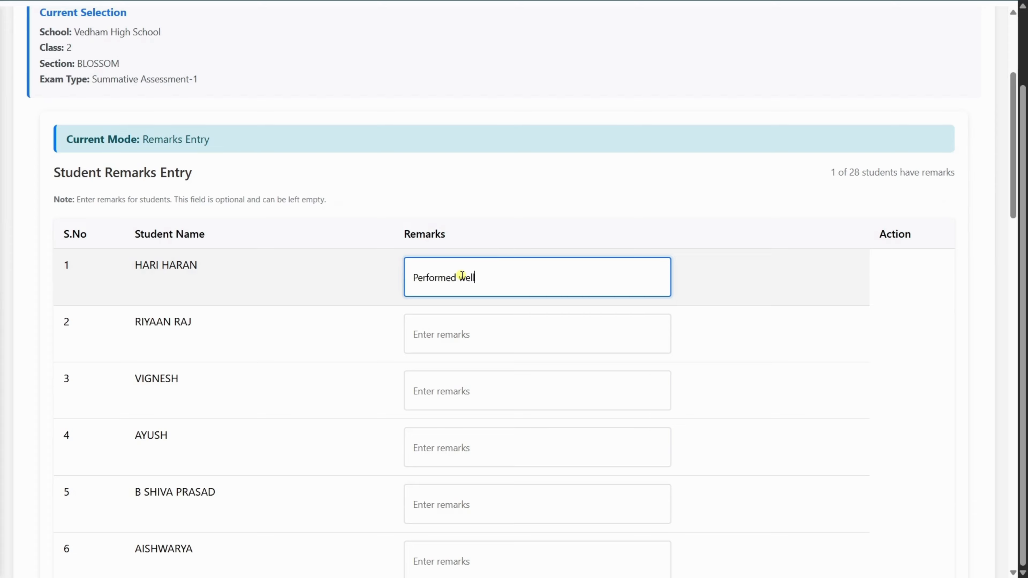
click(466, 335)
text(Great)
- Enter the remarks "Need to improve in Maths" for the third student and "Great performance" for the fourth
click(461, 397)
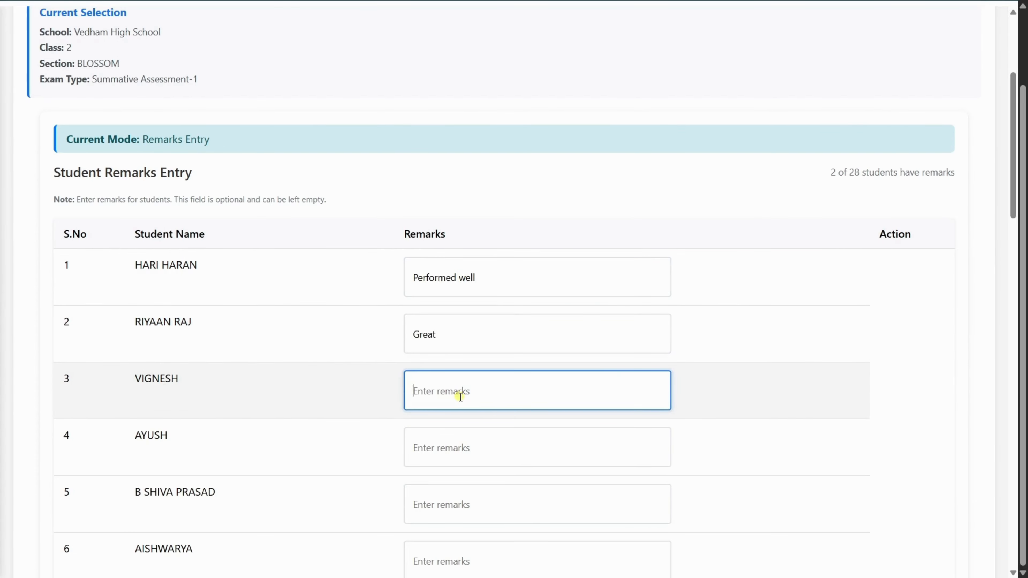
text(Need to improve in Maths)
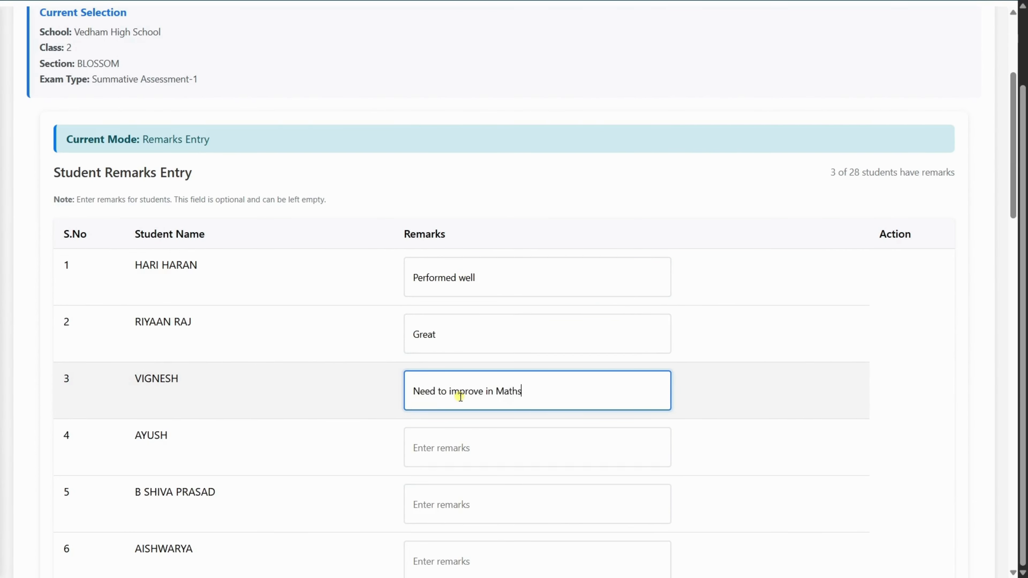
click(488, 446)
text(Great performance)
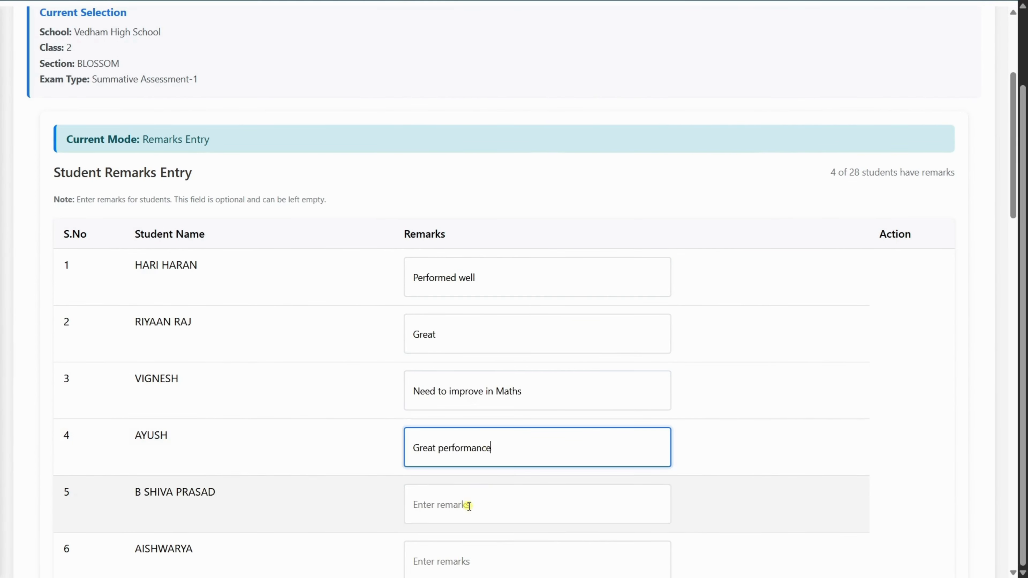
- Switch to audio upload for the selected class and open the first student's audio file selection, closing it without choosing a file
scroll(500, 502, up, 5)
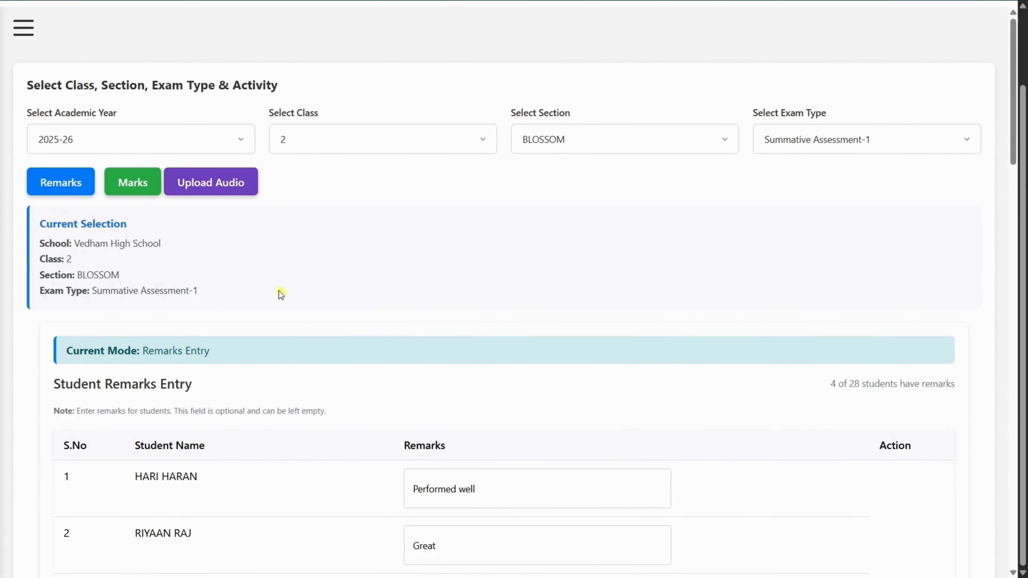
click(222, 180)
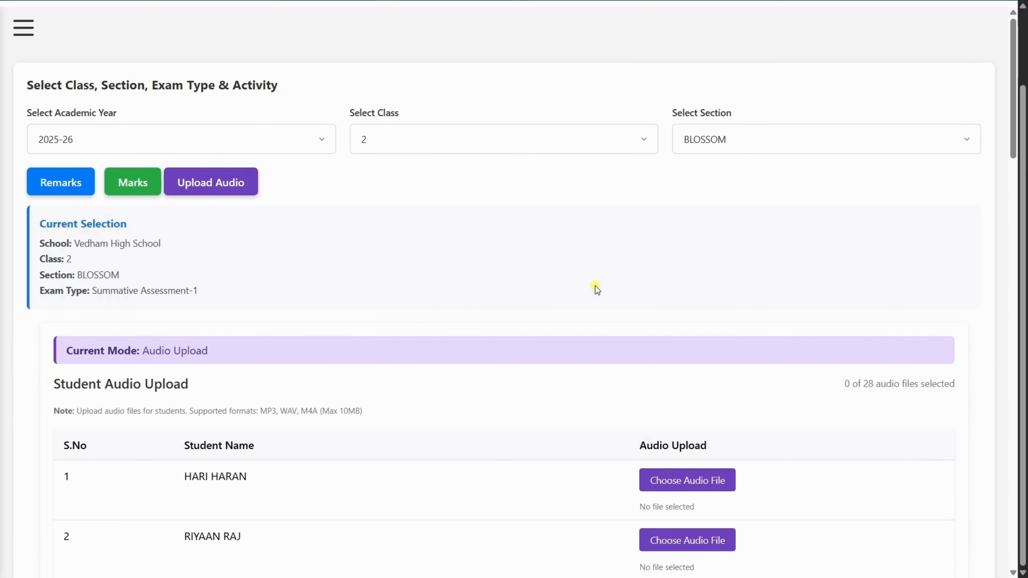
scroll(595, 286, down, 4)
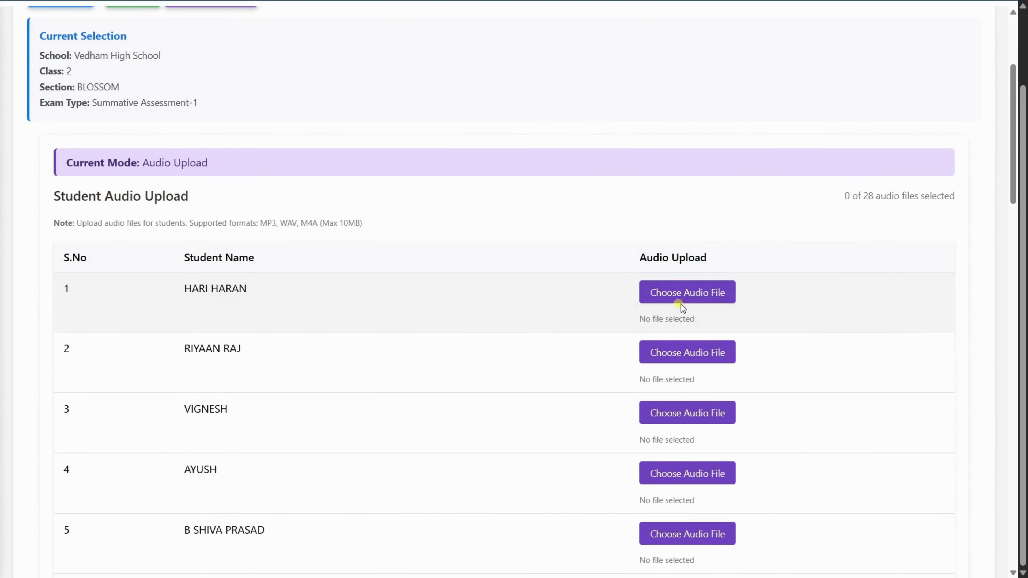
click(691, 293)
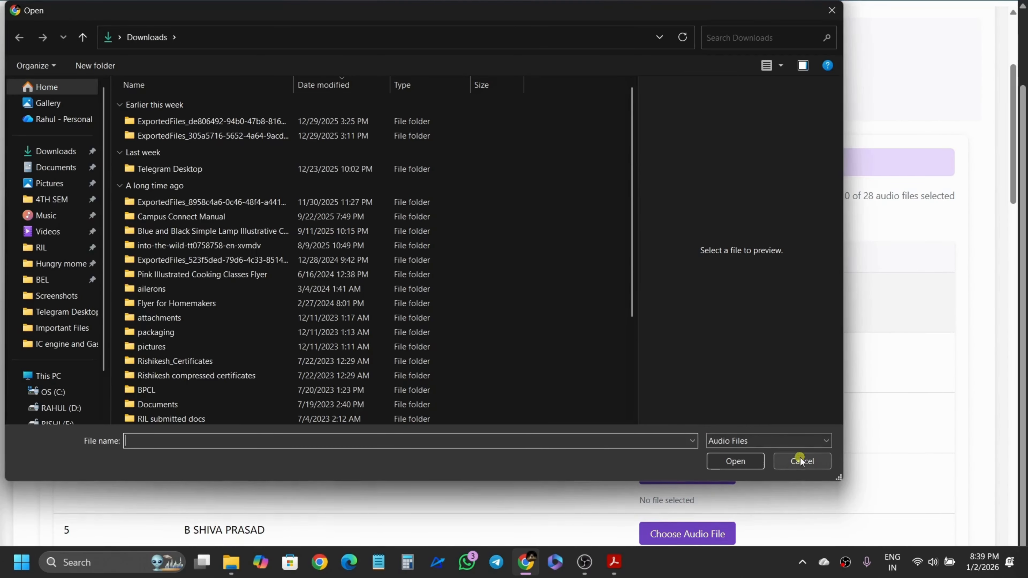
click(800, 460)
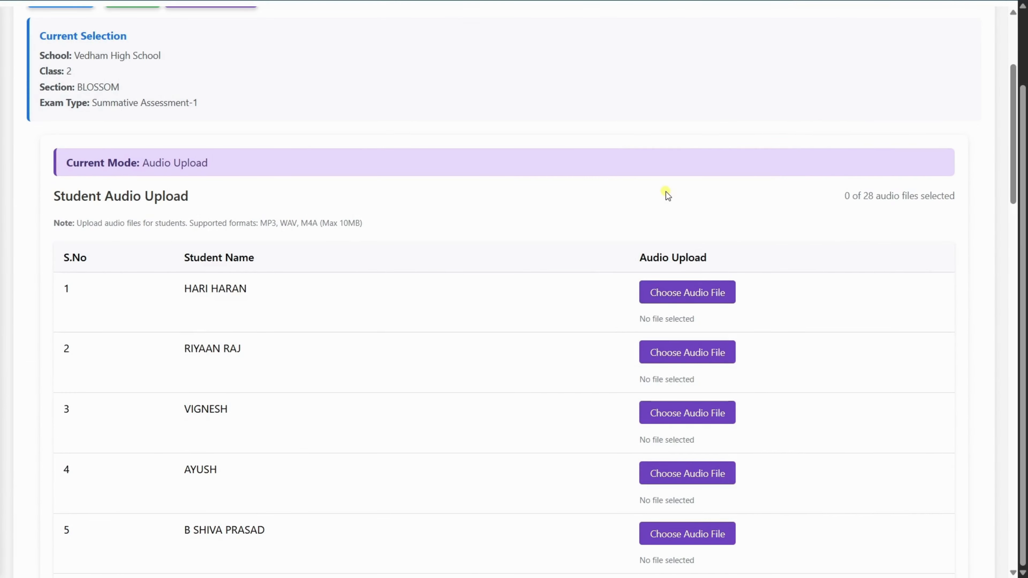
scroll(665, 191, up, 5)
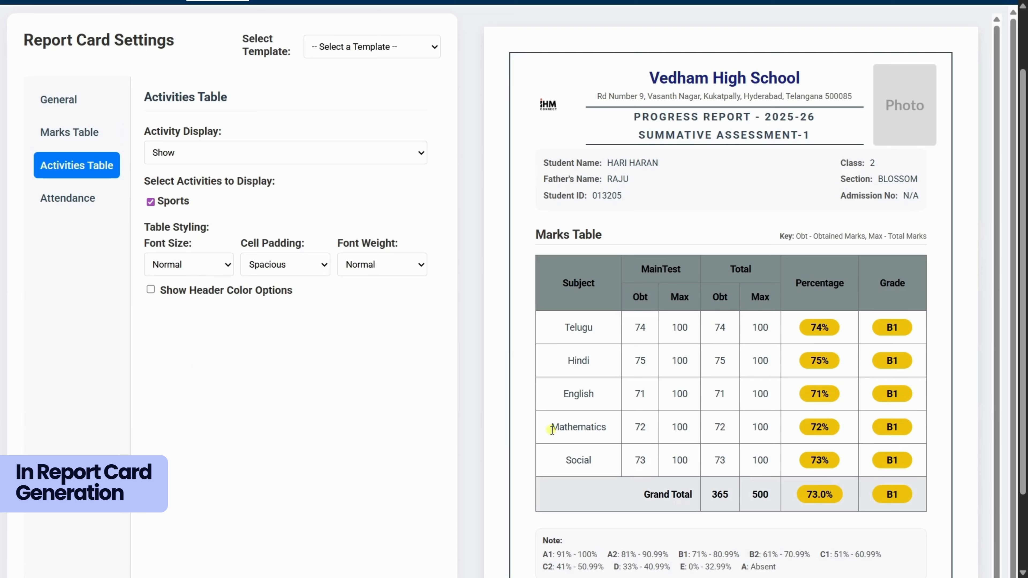
- Set the activity display in the report card's Activities Table settings to None and back to Show
scroll(551, 429, down, 4)
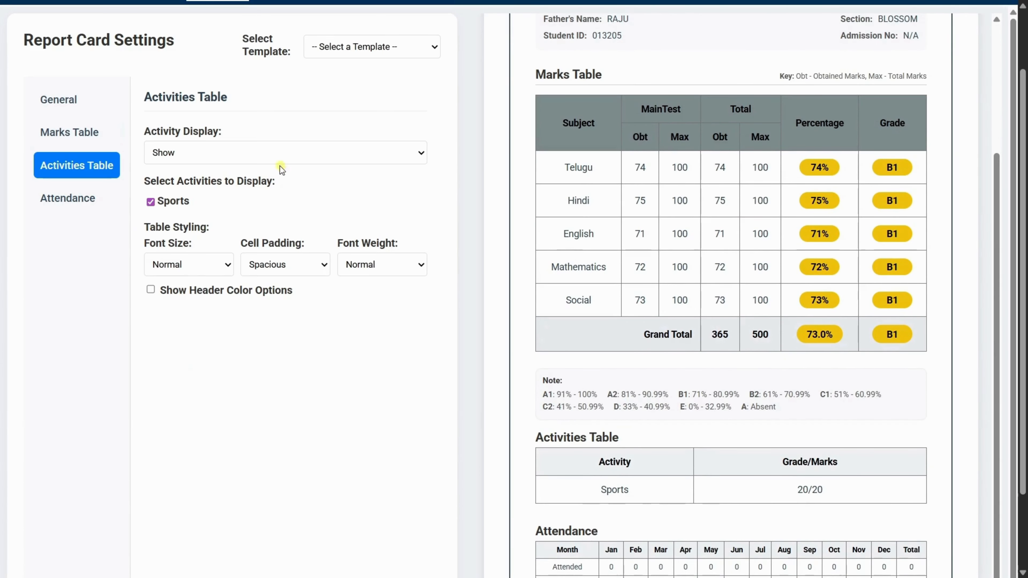
click(272, 157)
click(230, 188)
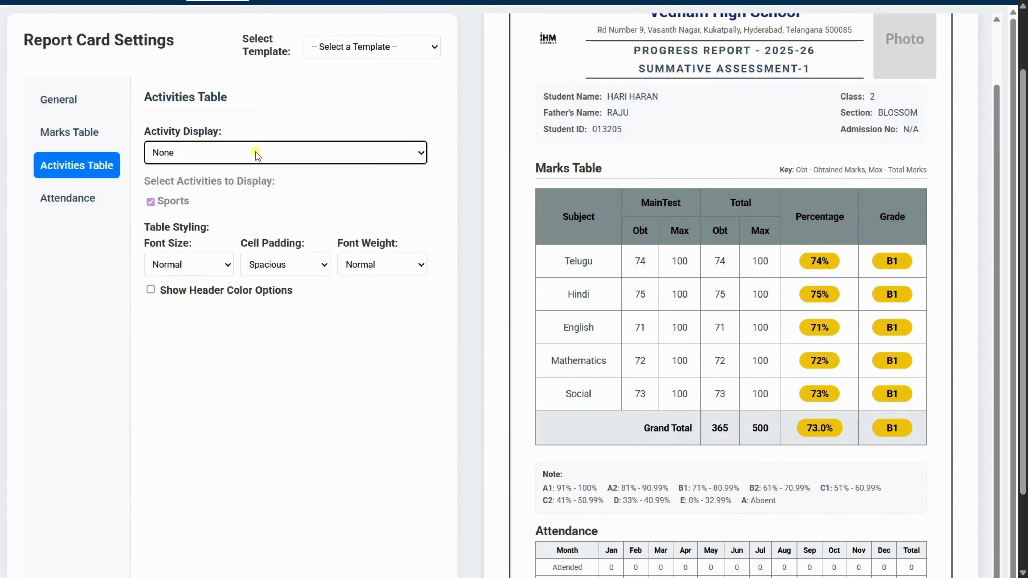
click(255, 152)
click(228, 169)
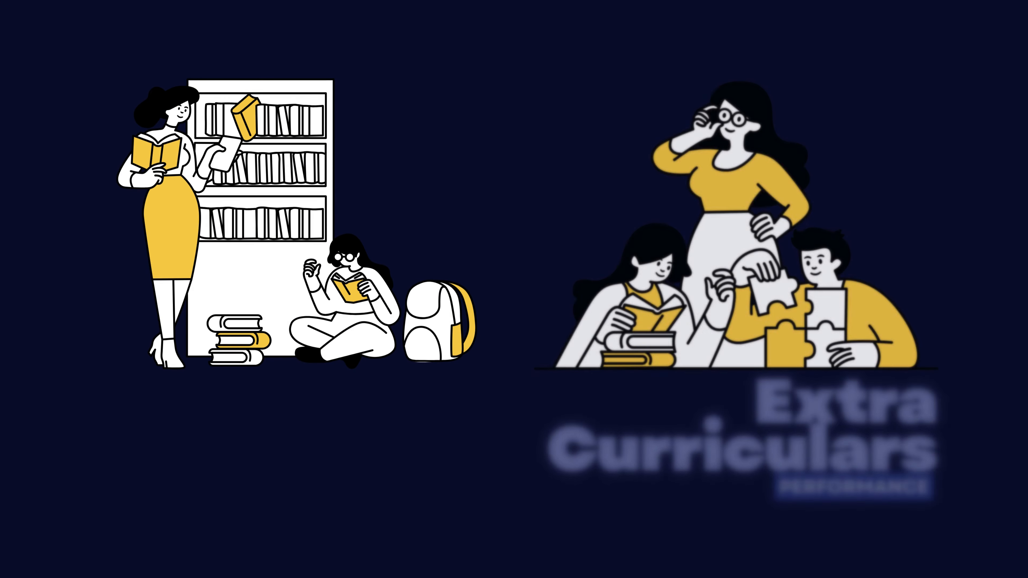